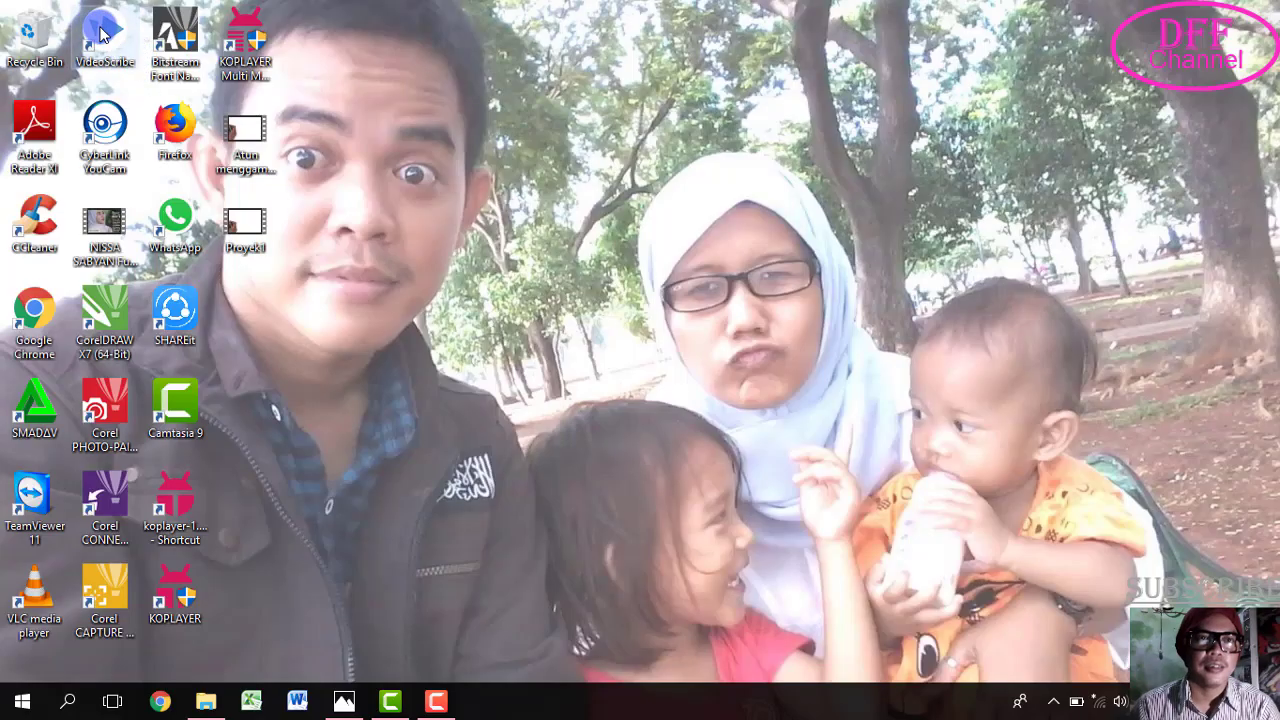
Launch VideoScribe, skip login and project recovery, close the welcome tutorial, and accept offline mode
{"action": "right_click", "coordinate": [101, 33]}
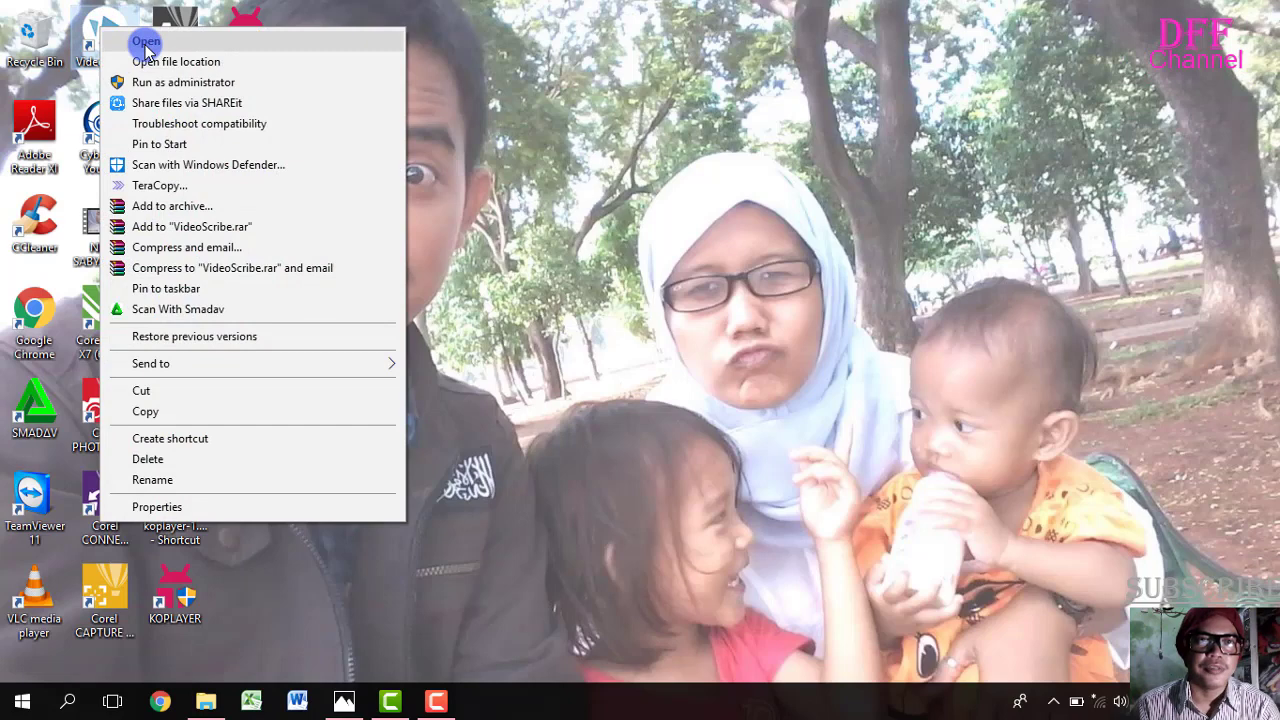
{"action": "left_click", "coordinate": [146, 42]}
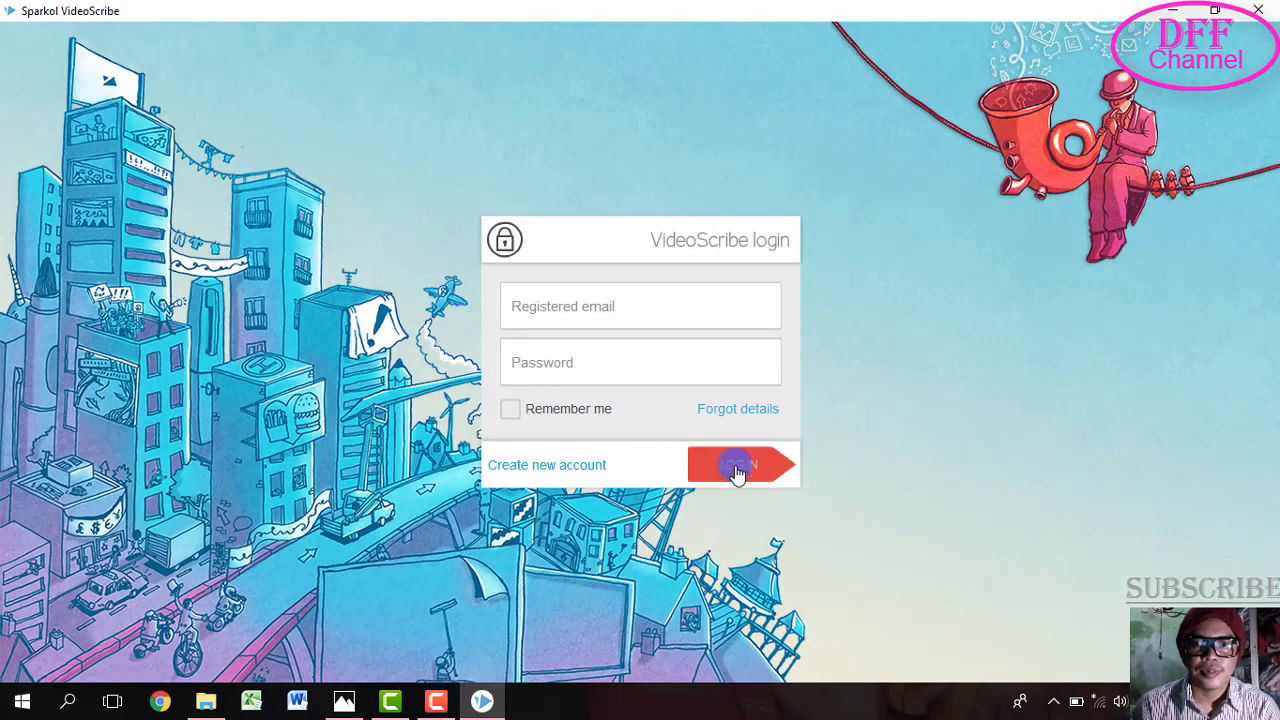
{"action": "left_click", "coordinate": [737, 468]}
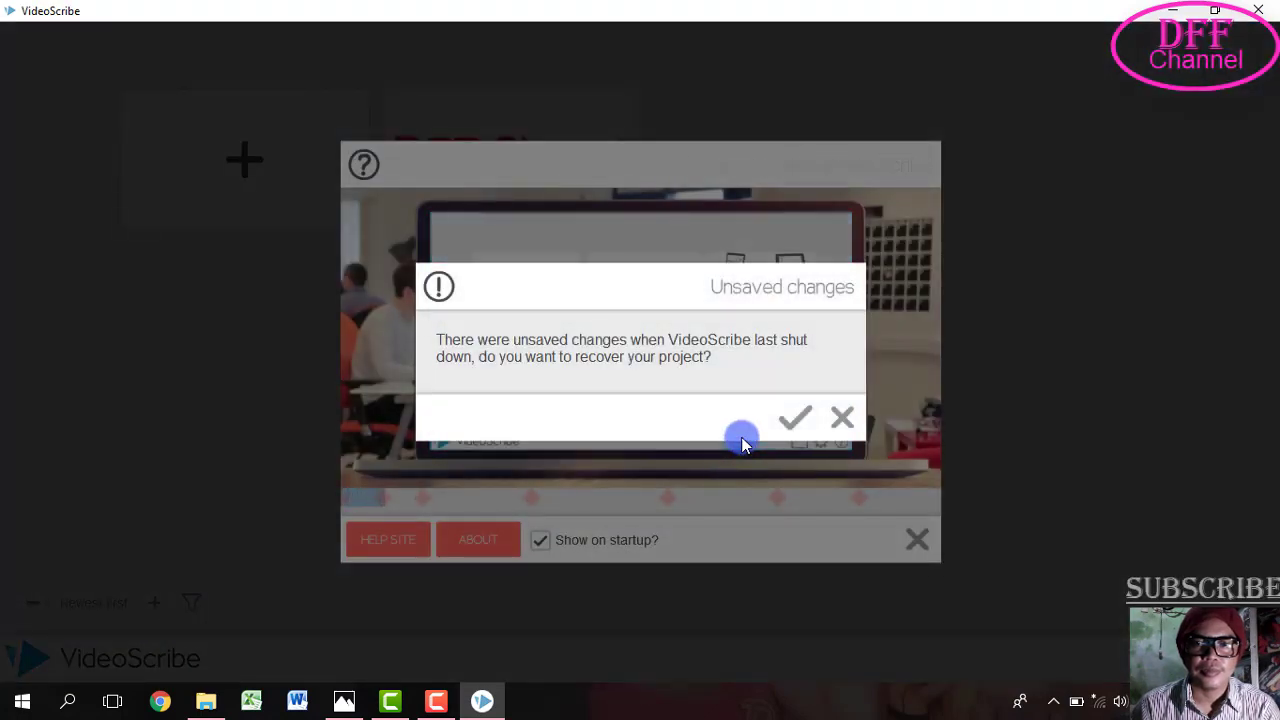
{"action": "left_click", "coordinate": [846, 424]}
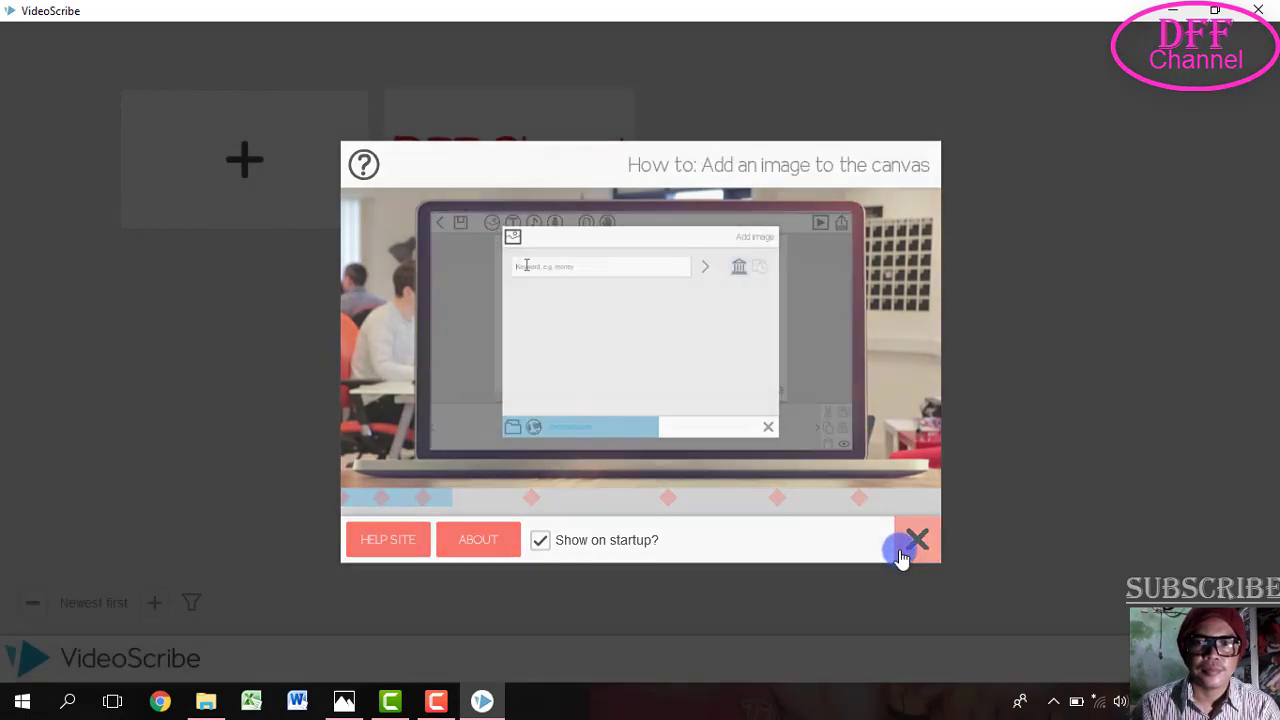
{"action": "left_click", "coordinate": [916, 541]}
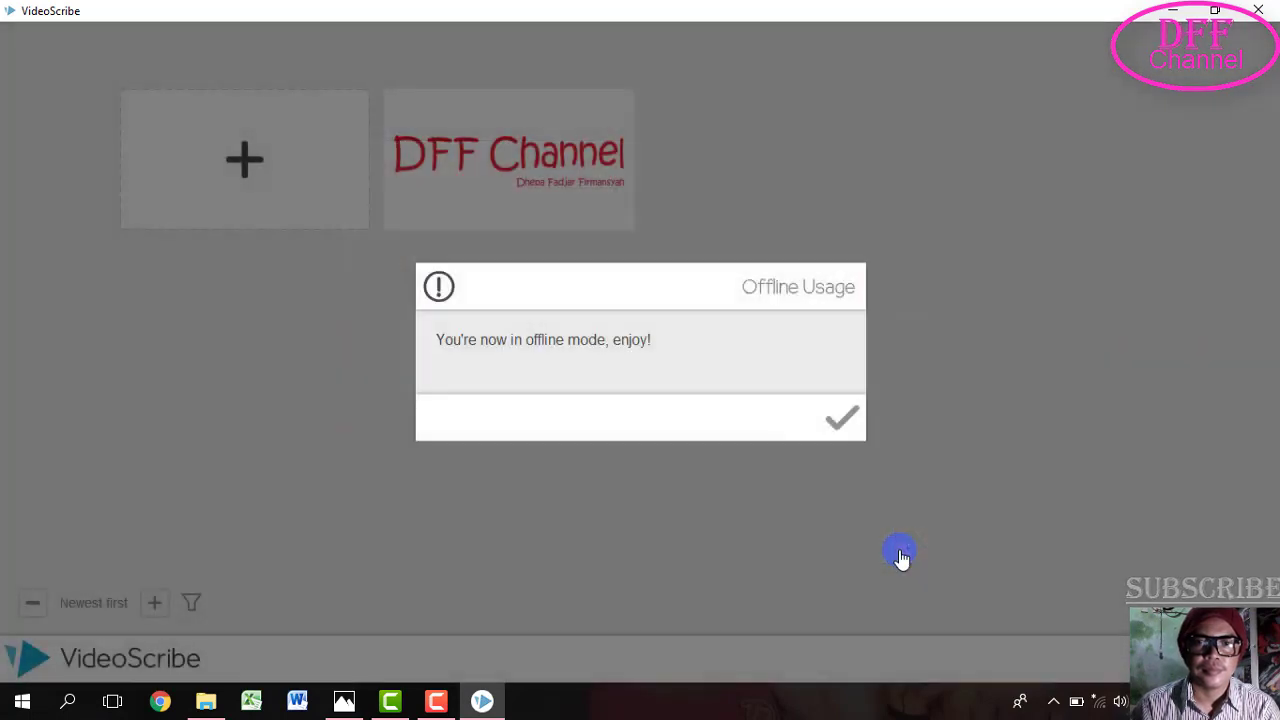
{"action": "left_click", "coordinate": [835, 420]}
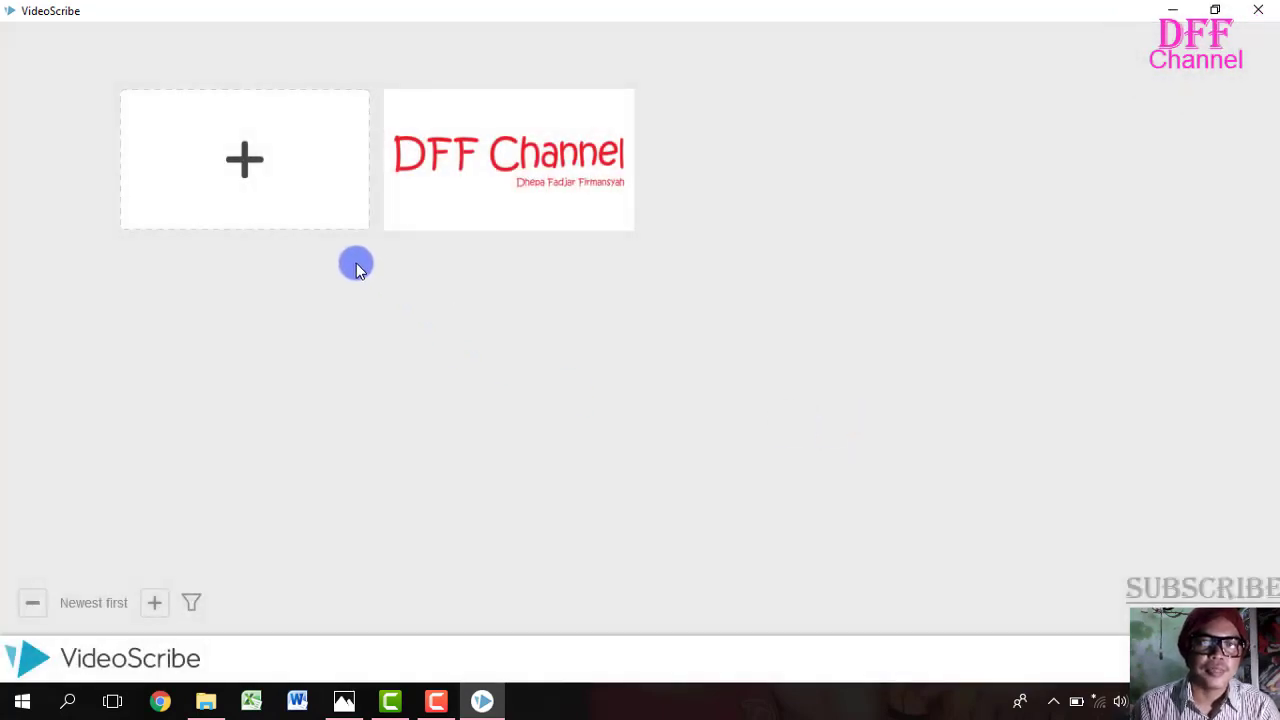
Create a new blank scribe from the gallery's + tile
{"action": "left_click", "coordinate": [248, 165]}
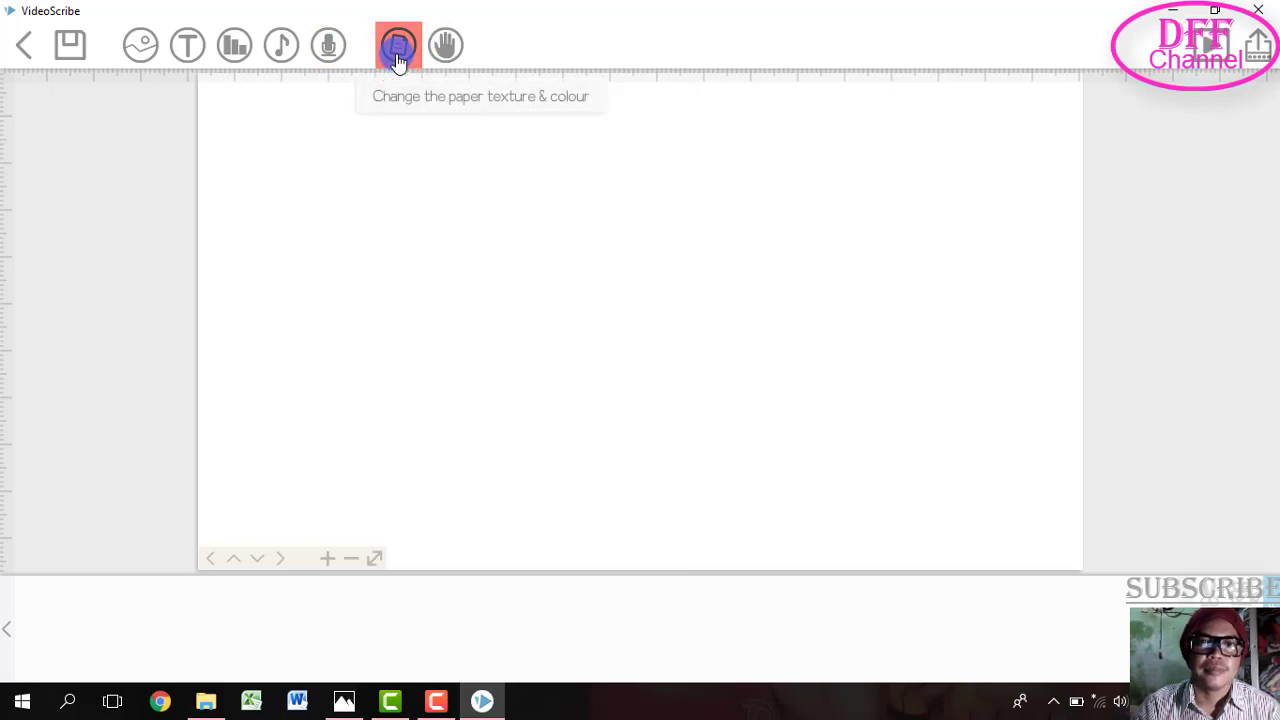
{"action": "left_click", "coordinate": [450, 48]}
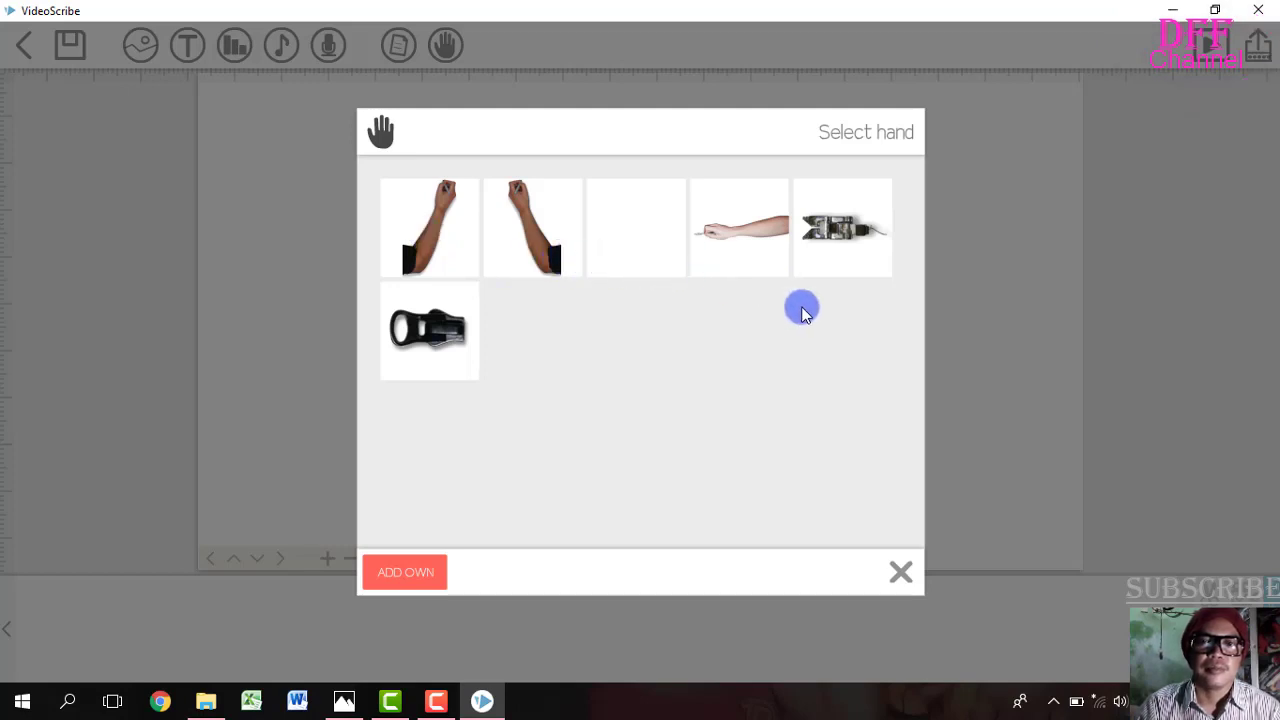
{"action": "left_click", "coordinate": [900, 572]}
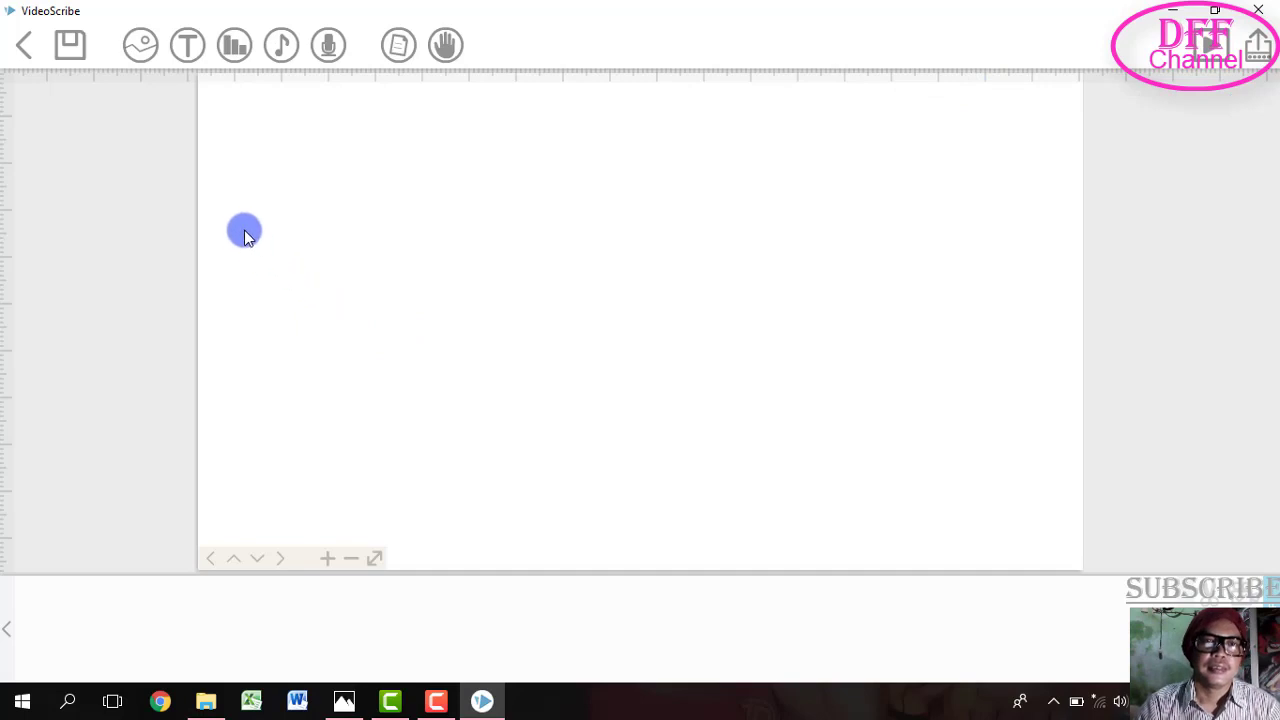
Add the text 'DFF CHANNEL' in blue to the canvas and preview its 3.0s drawing
{"action": "left_click", "coordinate": [190, 46]}
{"action": "type", "text": "DFF CHANNEL"}
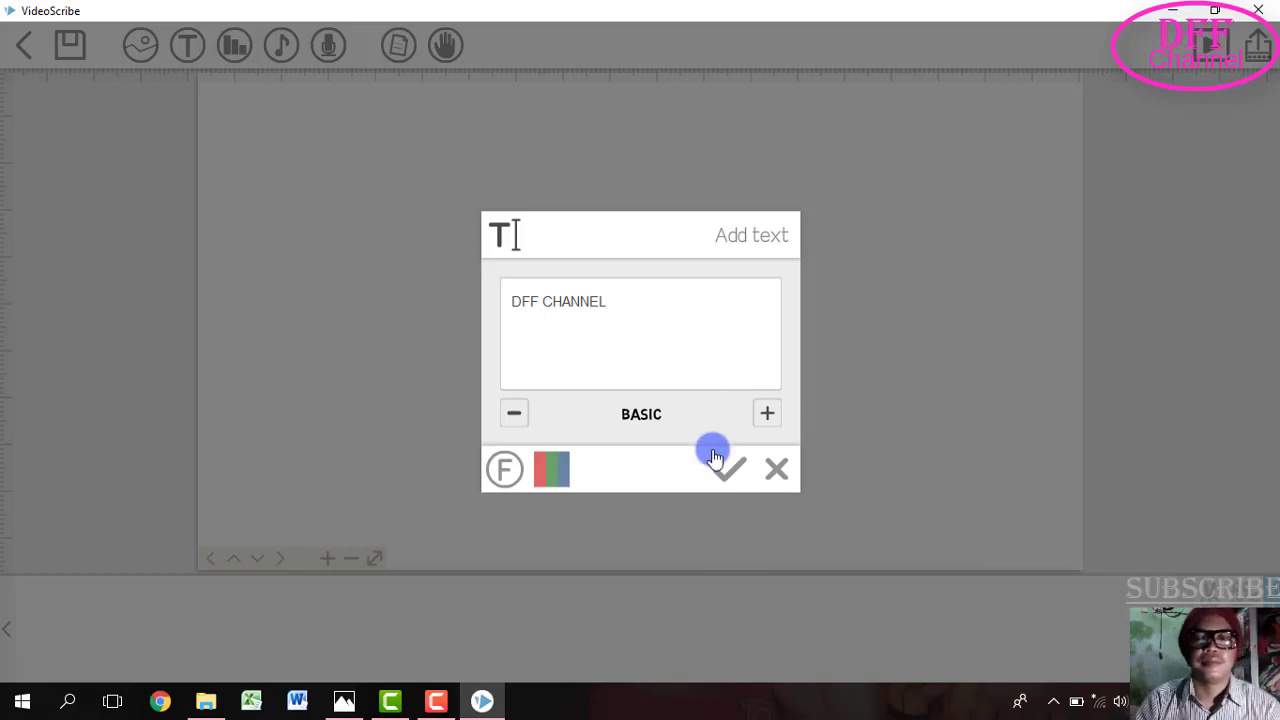
{"action": "left_click", "coordinate": [549, 467]}
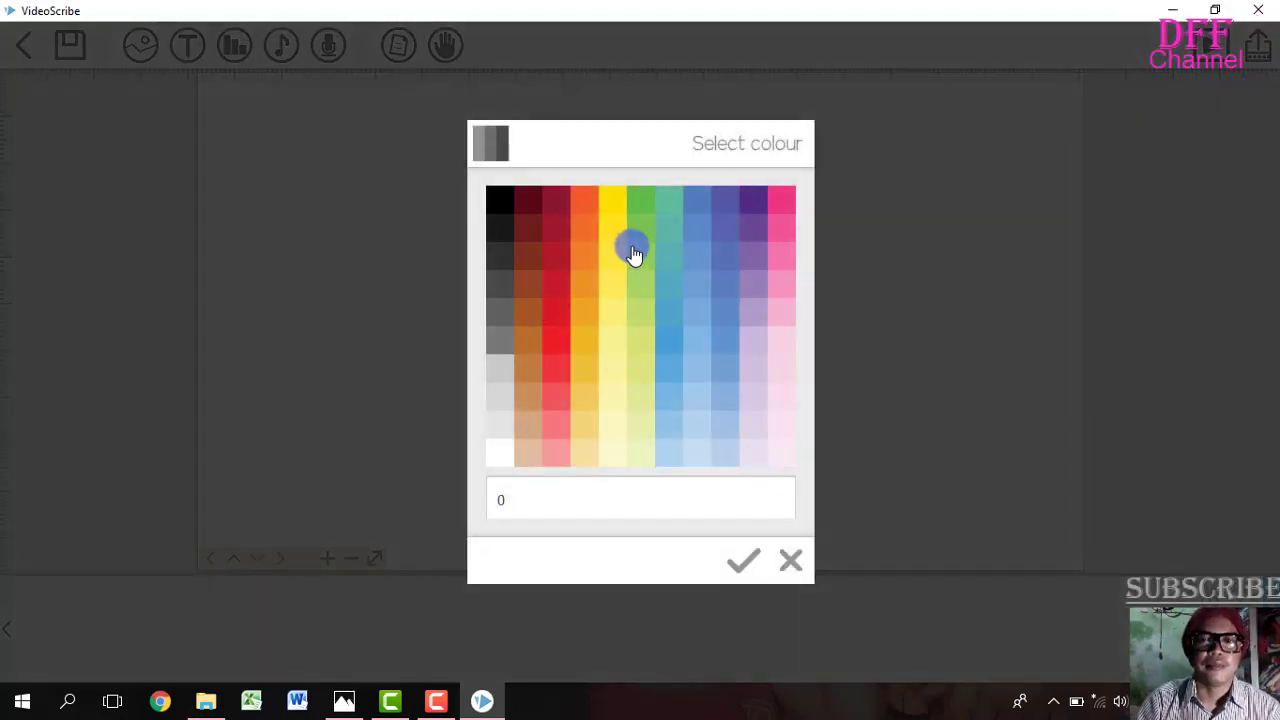
{"action": "left_click", "coordinate": [705, 210]}
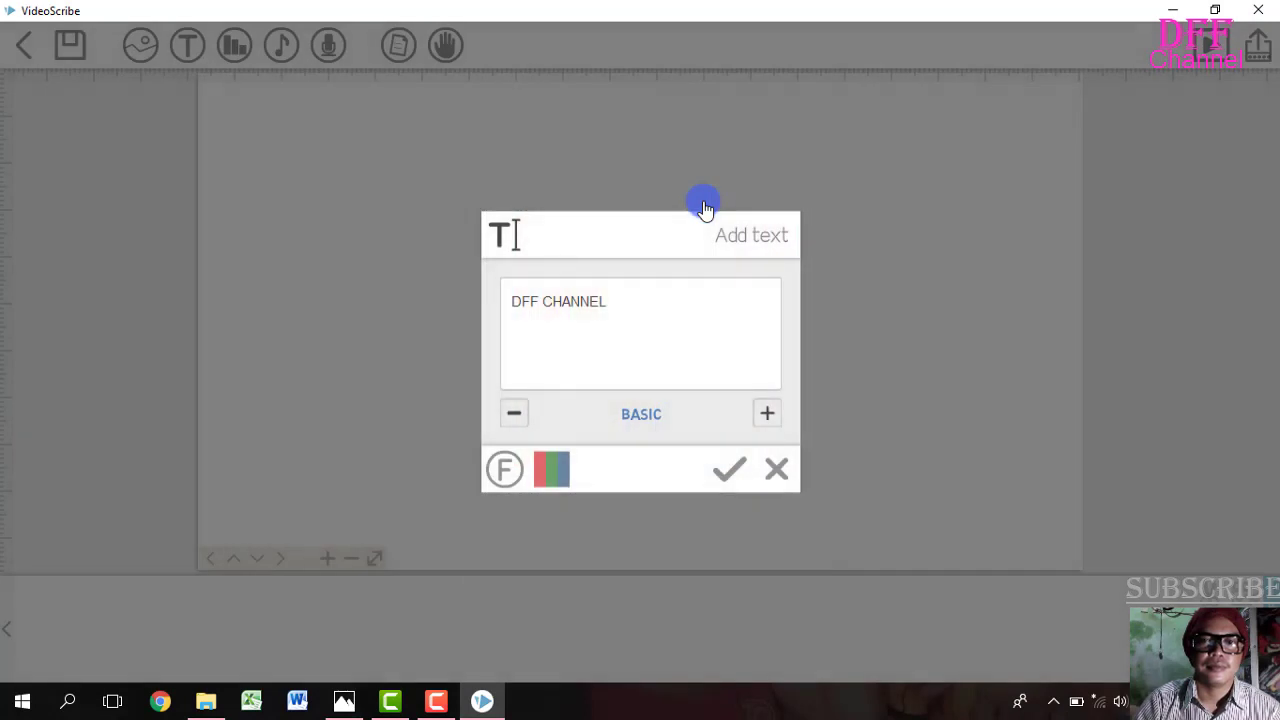
{"action": "left_click", "coordinate": [727, 476]}
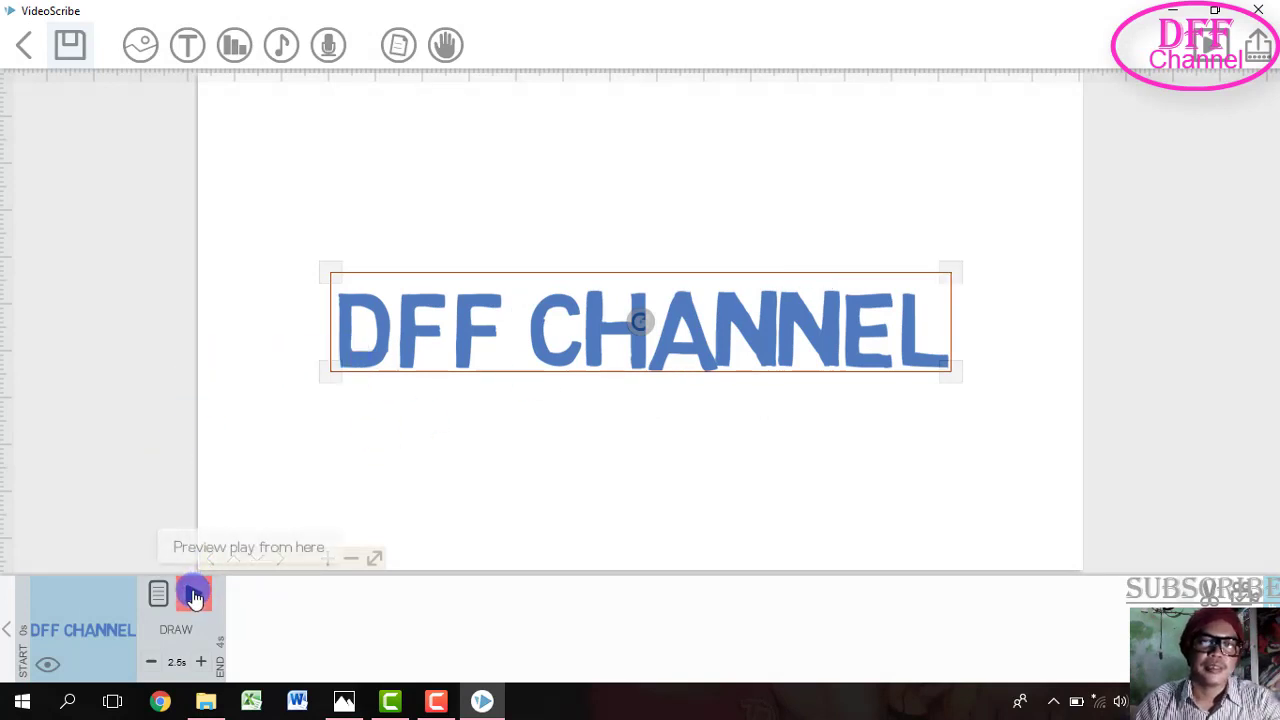
{"action": "left_click", "coordinate": [194, 597]}
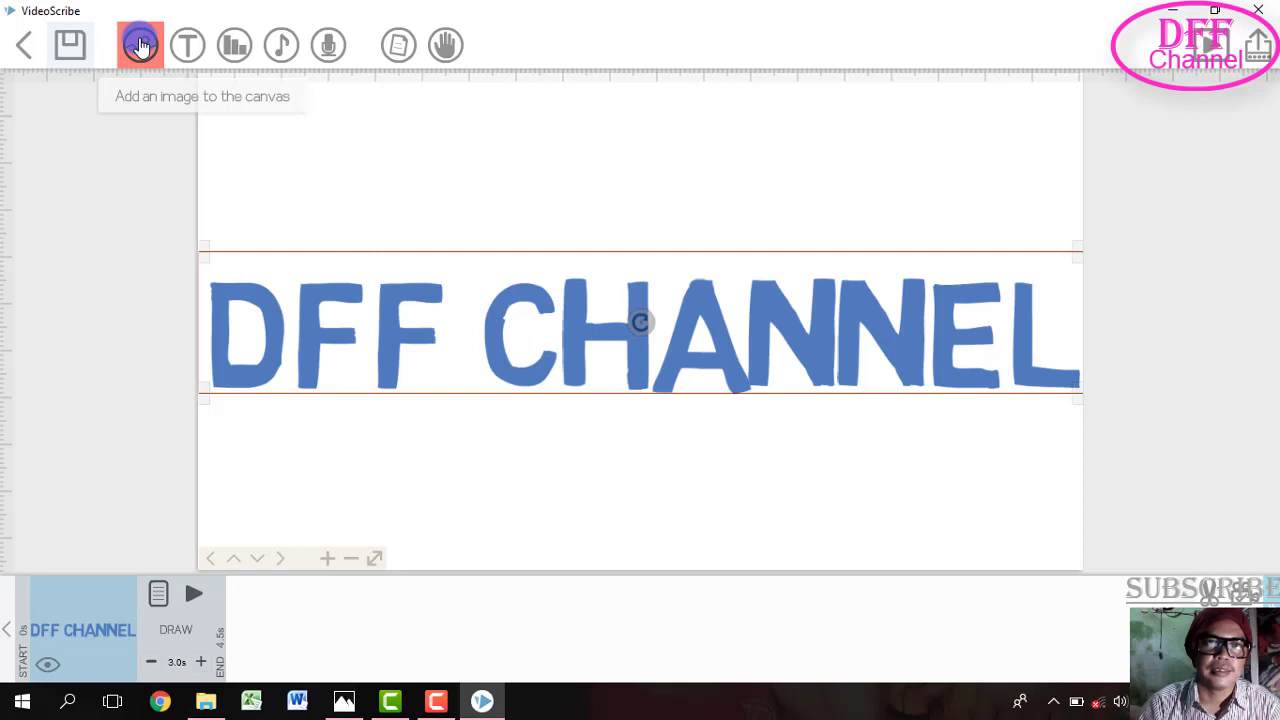
Insert the 3D outline arrow image to the right of DFF CHANNEL and preview it
{"action": "left_click", "coordinate": [141, 46]}
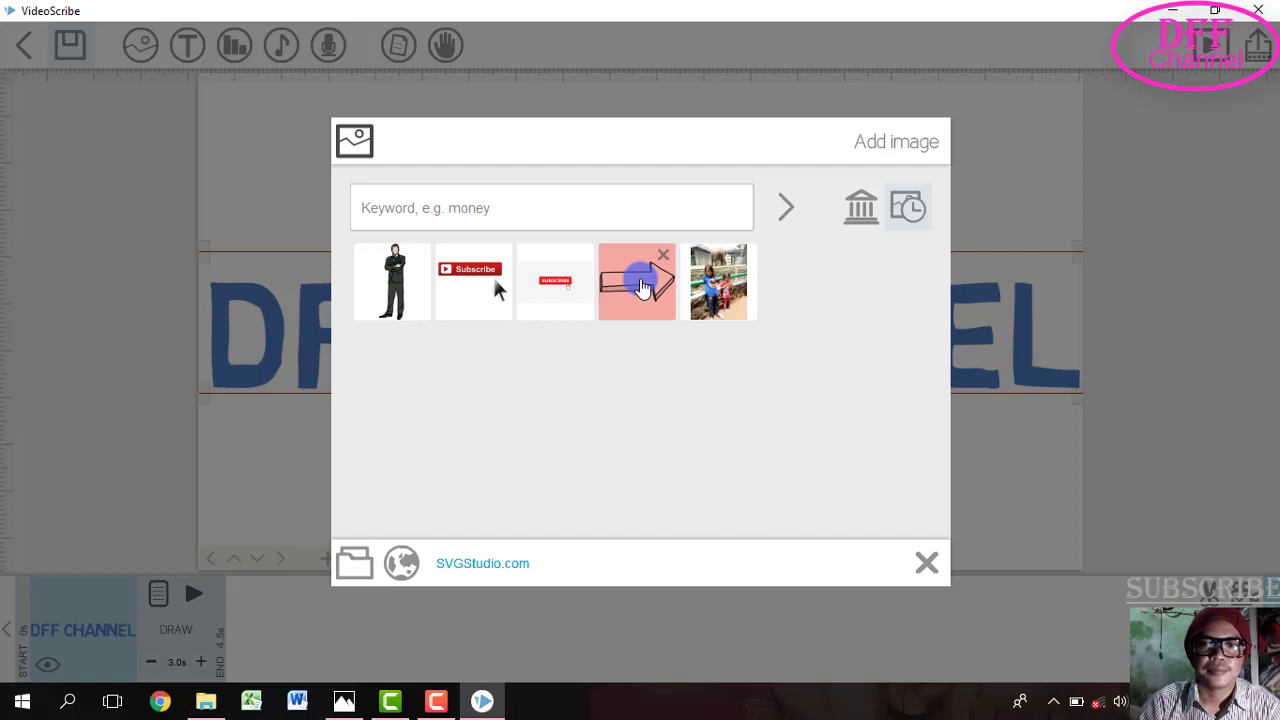
{"action": "left_click", "coordinate": [641, 286]}
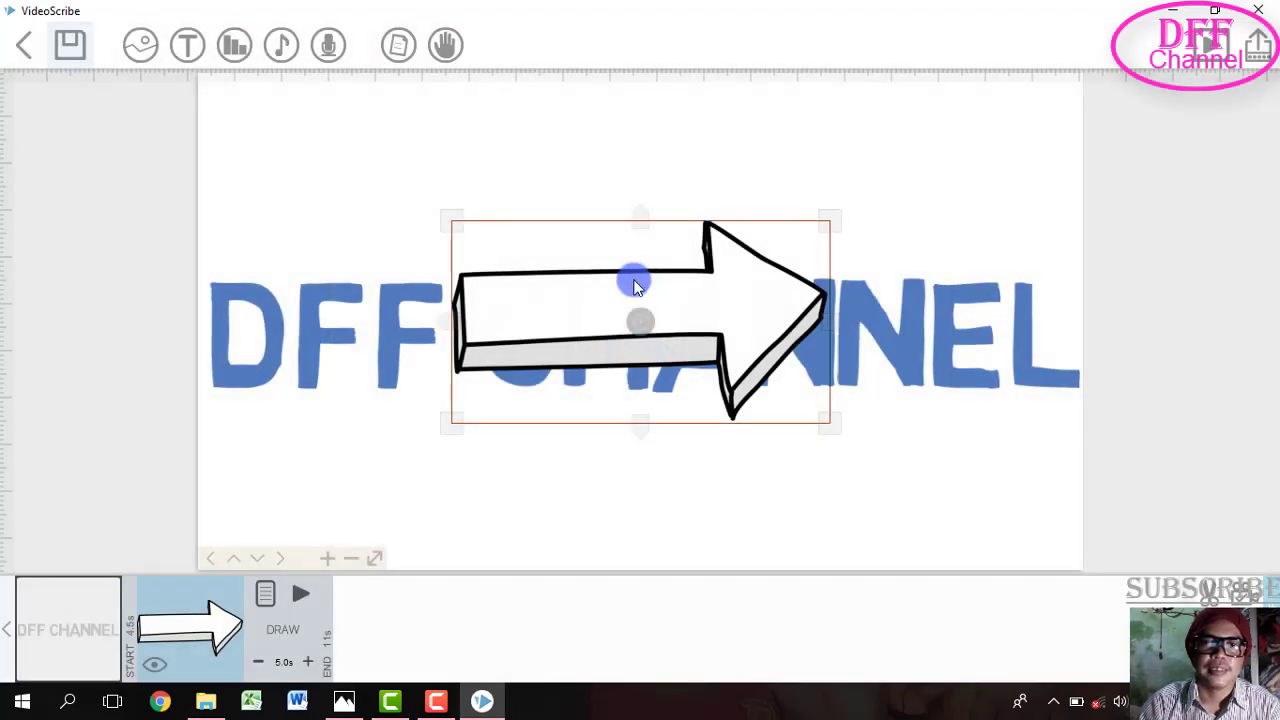
{"action": "left_click_drag", "start_coordinate": [634, 286], "coordinate": [1180, 352]}
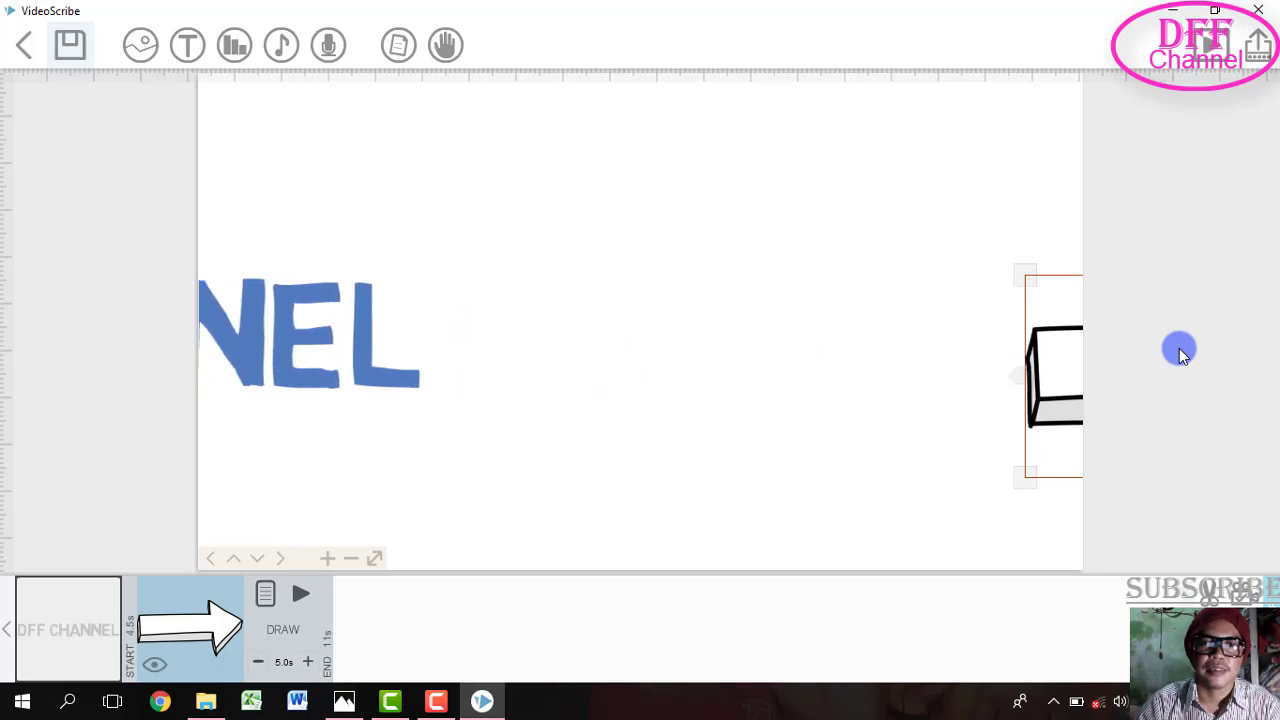
{"action": "left_click_drag", "start_coordinate": [1180, 352], "coordinate": [557, 300]}
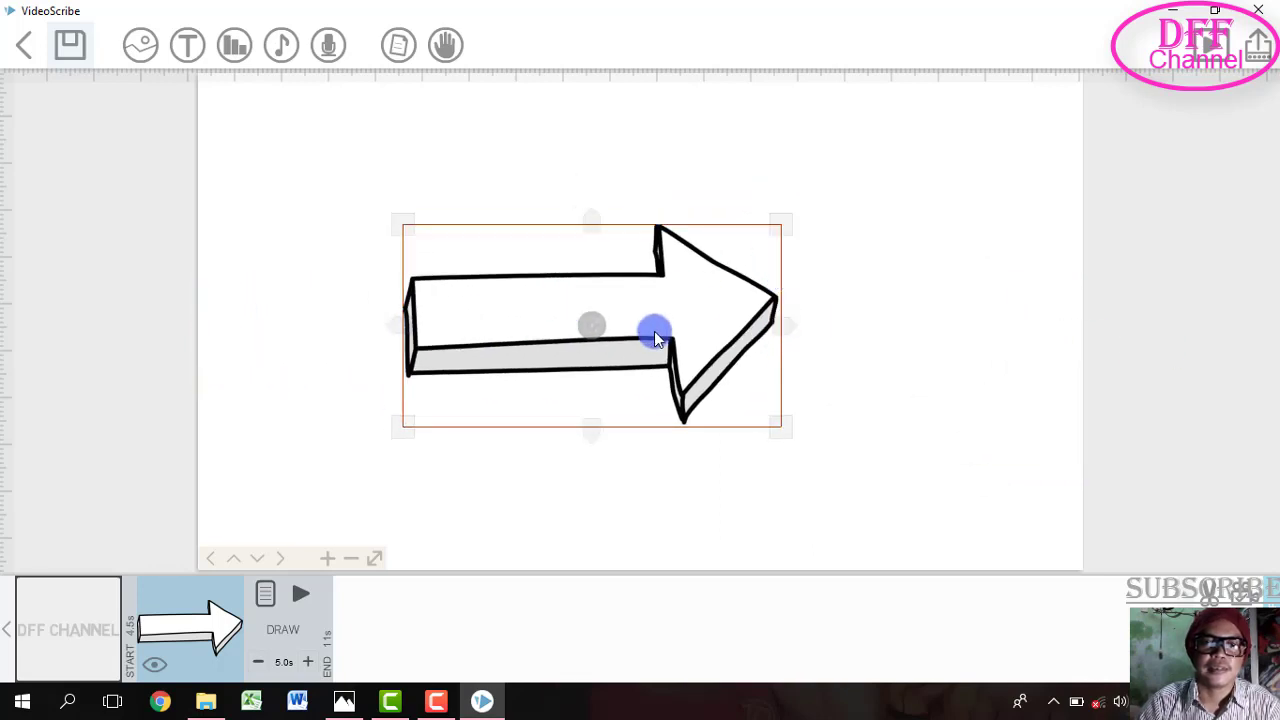
{"action": "left_click", "coordinate": [300, 594]}
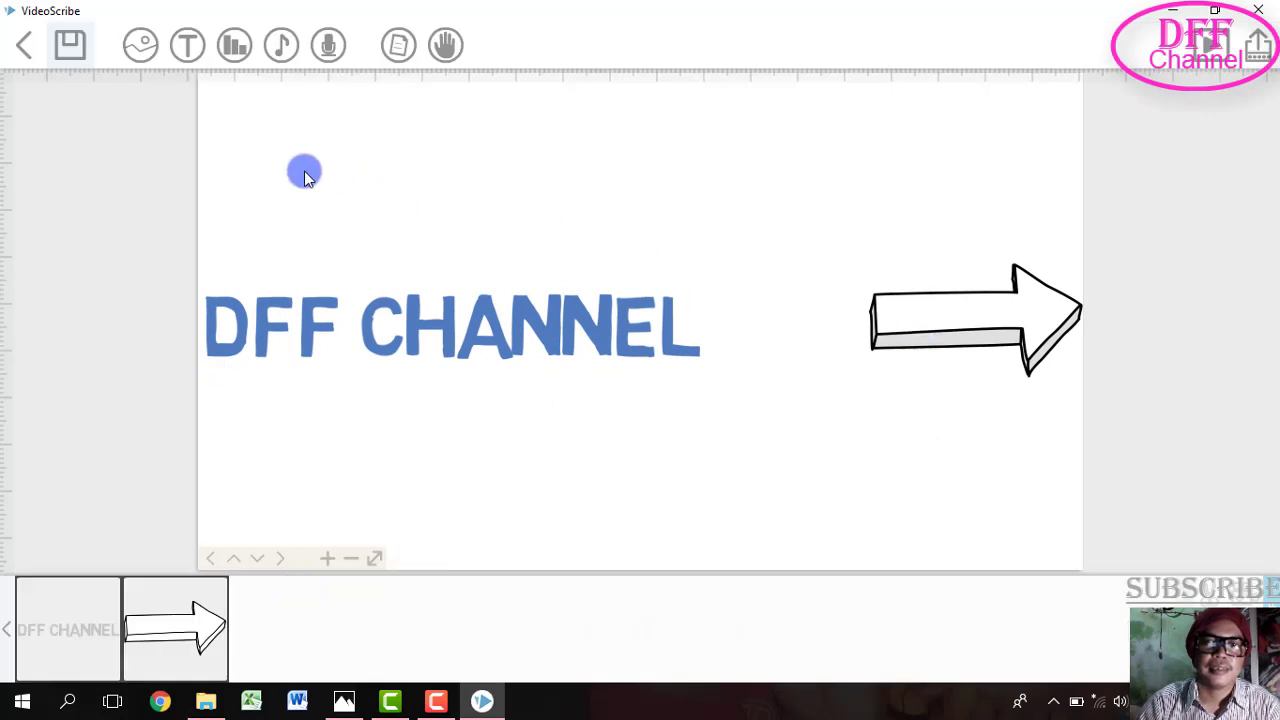
Insert the red Subscribe button image and reposition it on the canvas
{"action": "left_click", "coordinate": [143, 46]}
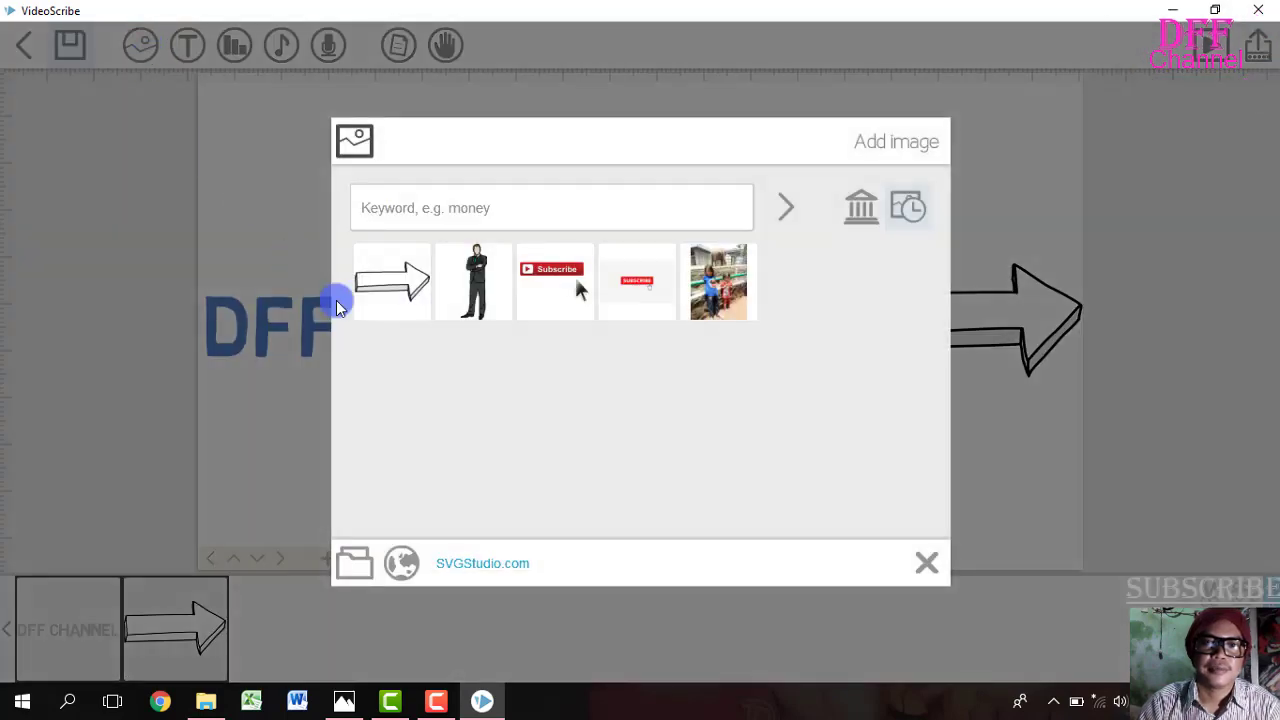
{"action": "left_click", "coordinate": [553, 287]}
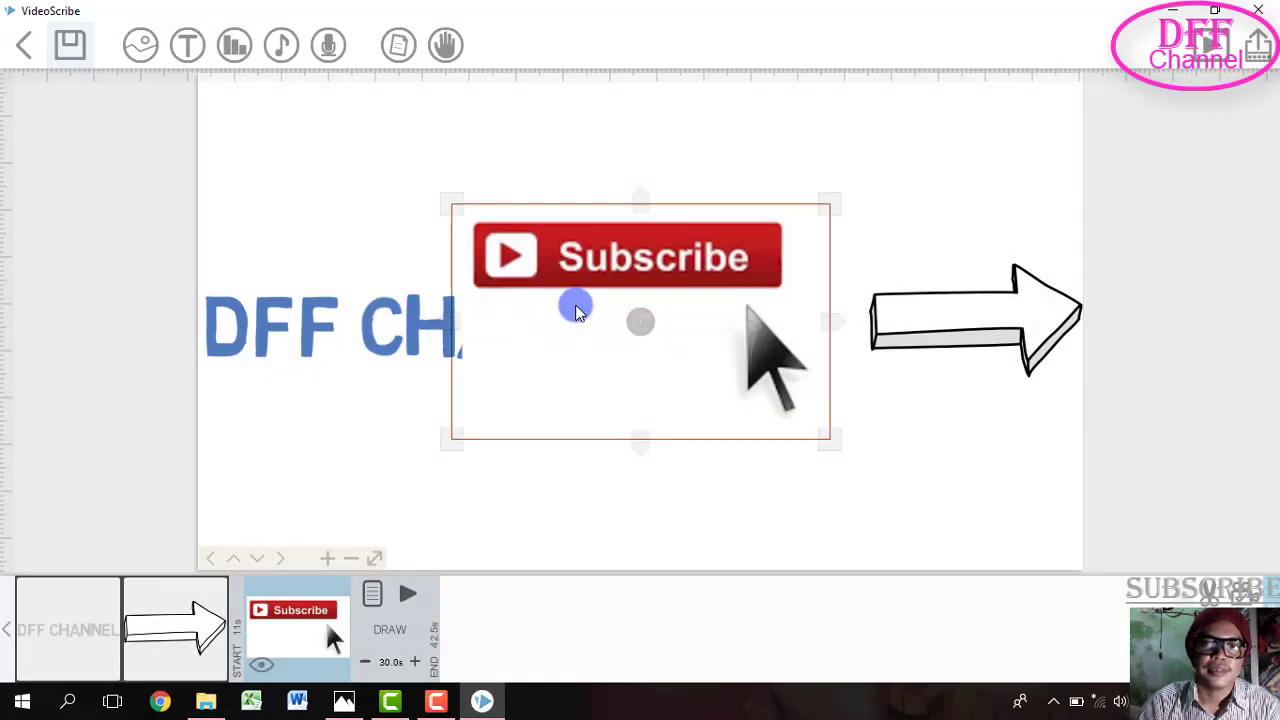
{"action": "left_click_drag", "start_coordinate": [575, 316], "coordinate": [1178, 320]}
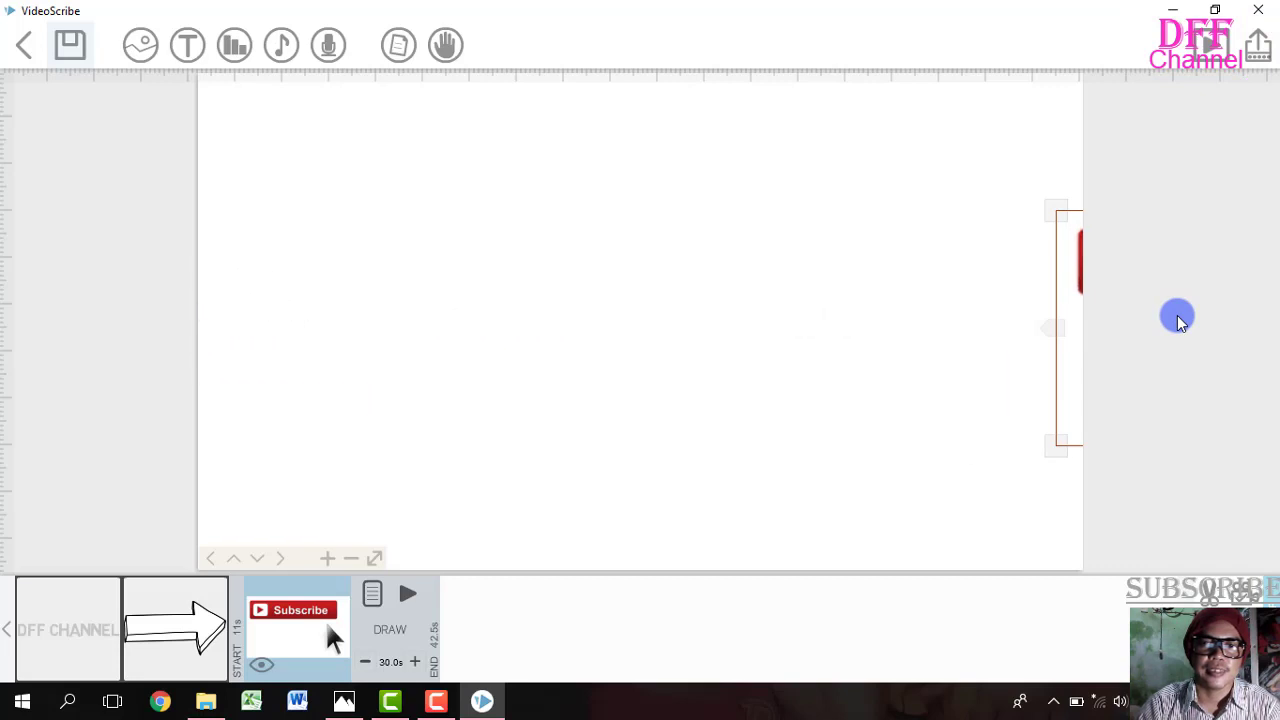
{"action": "mouse_move", "coordinate": [1178, 320]}
{"action": "left_mouse_down"}
{"action": "mouse_move", "coordinate": [555, 335]}
{"action": "mouse_move", "coordinate": [573, 334]}
{"action": "left_mouse_up"}
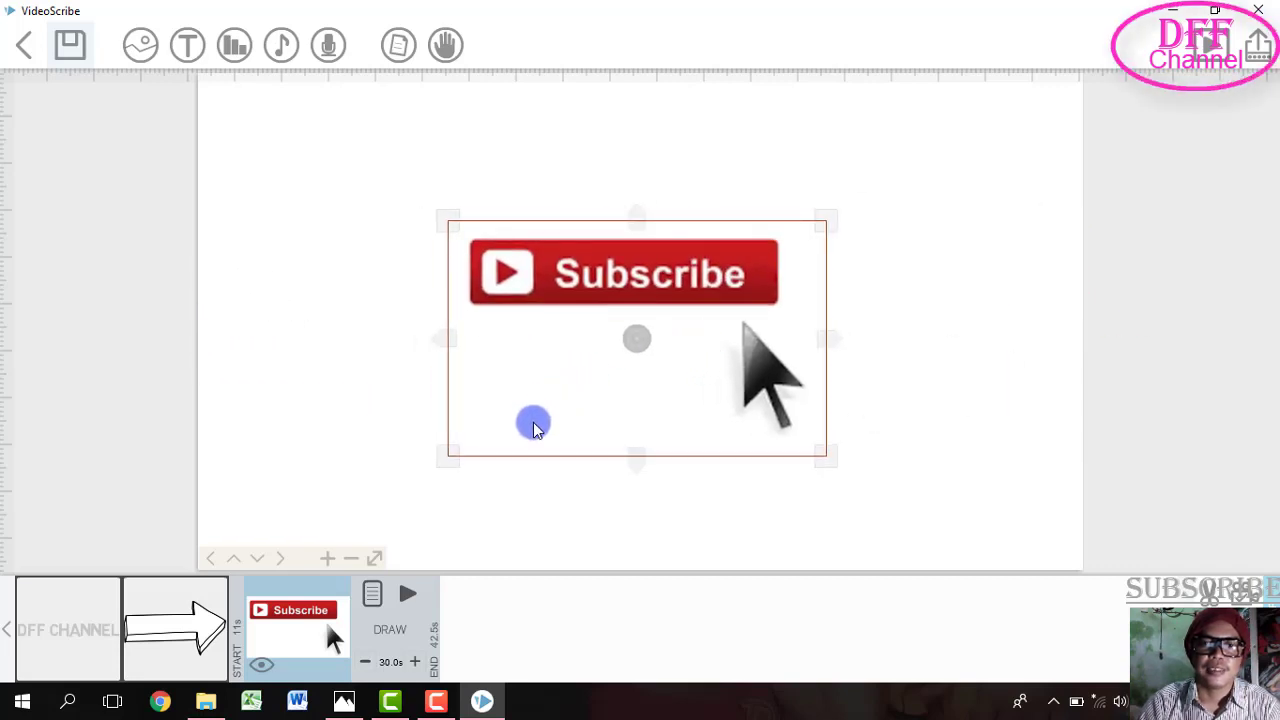
Cut the Subscribe element's draw time from 30.0s to 6.0s and preview it
{"action": "left_click", "coordinate": [409, 596]}
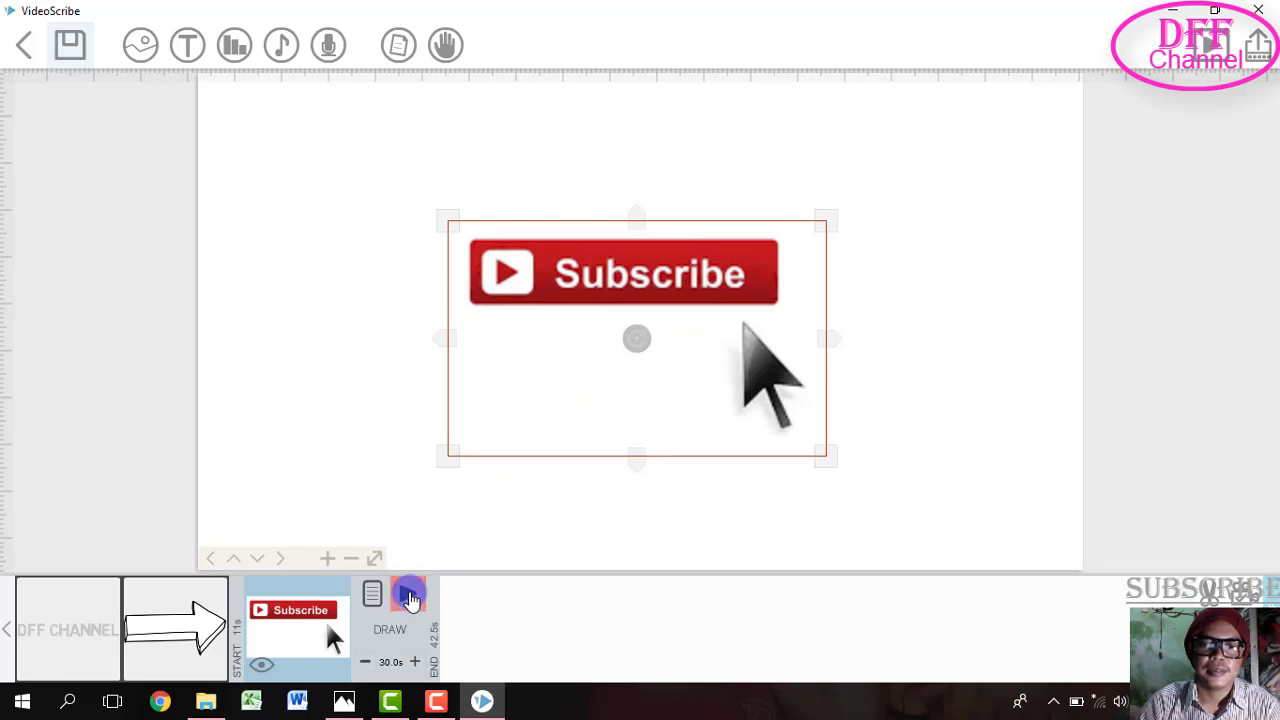
{"action": "left_click", "coordinate": [392, 664]}
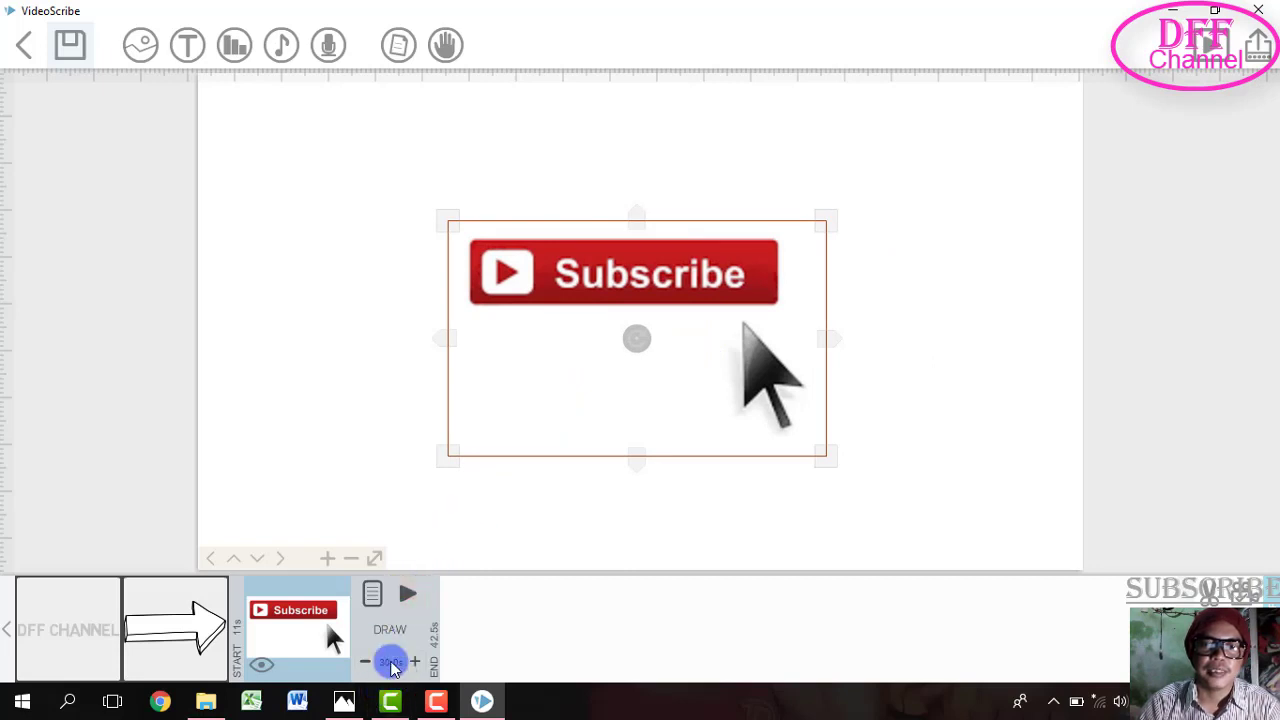
{"action": "left_click", "coordinate": [583, 400]}
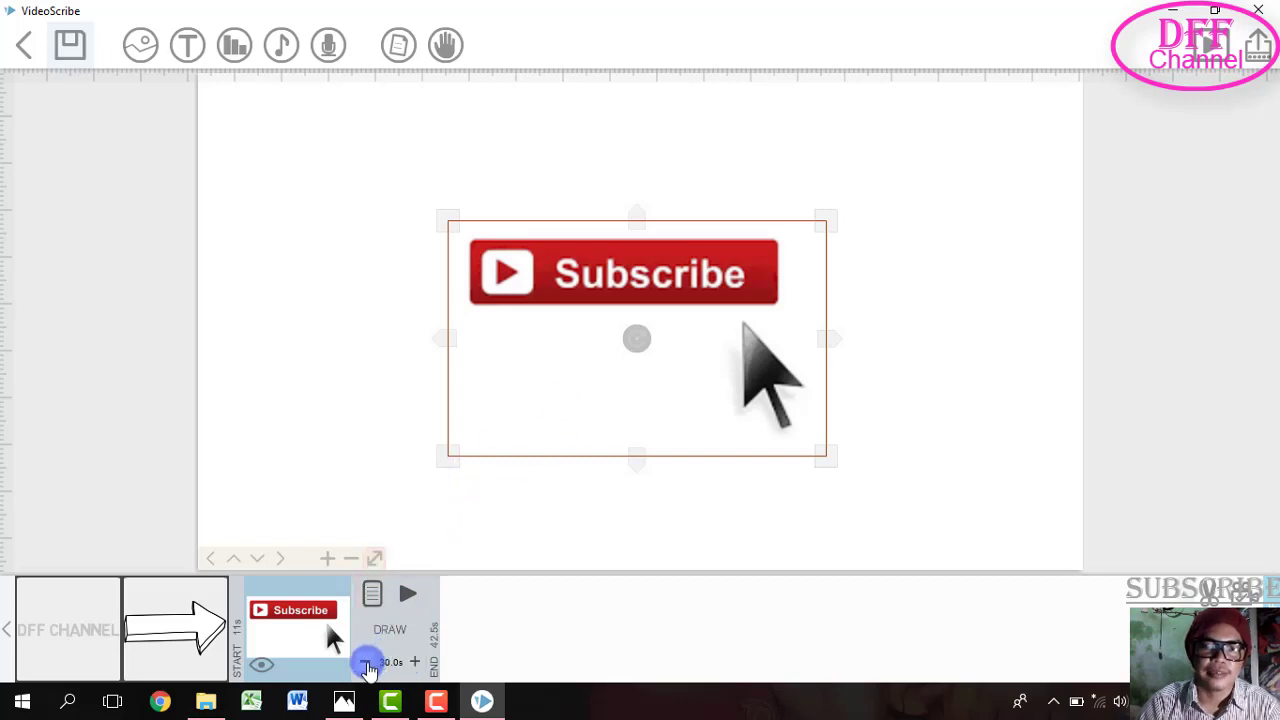
{"action": "left_click", "coordinate": [366, 662]}
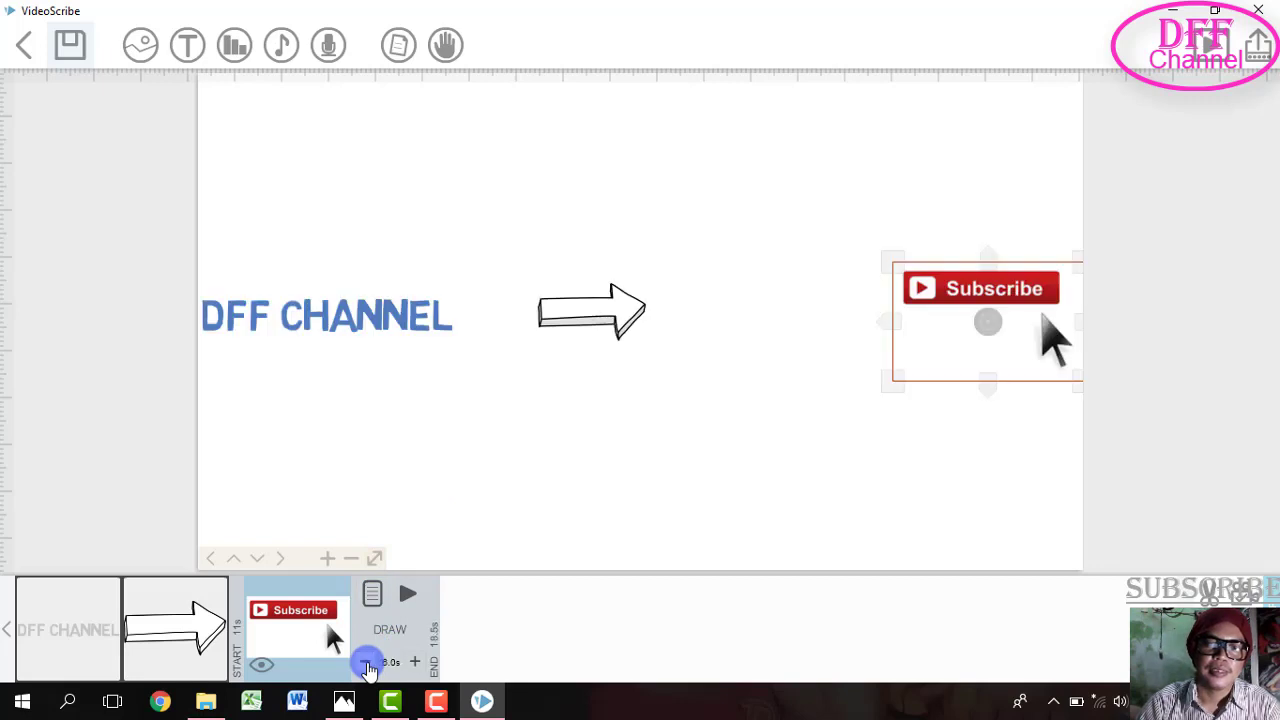
{"action": "left_click", "coordinate": [401, 591]}
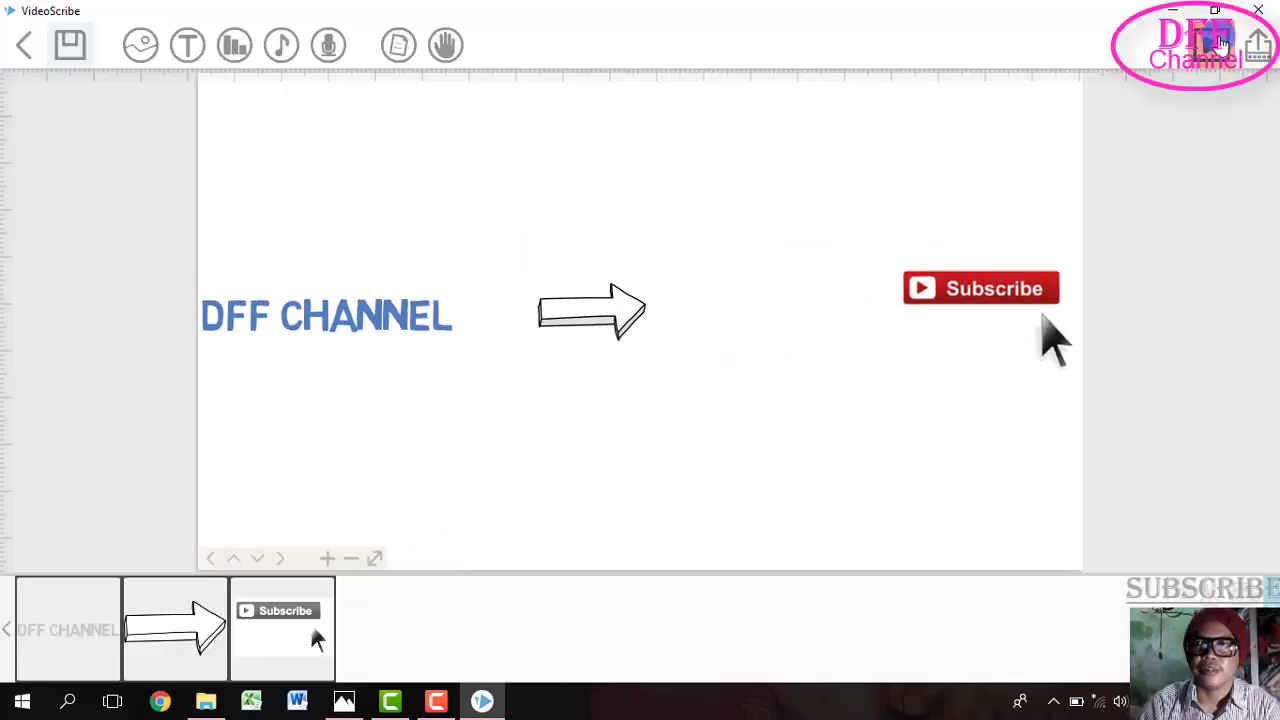
{"action": "left_click", "coordinate": [1222, 42]}
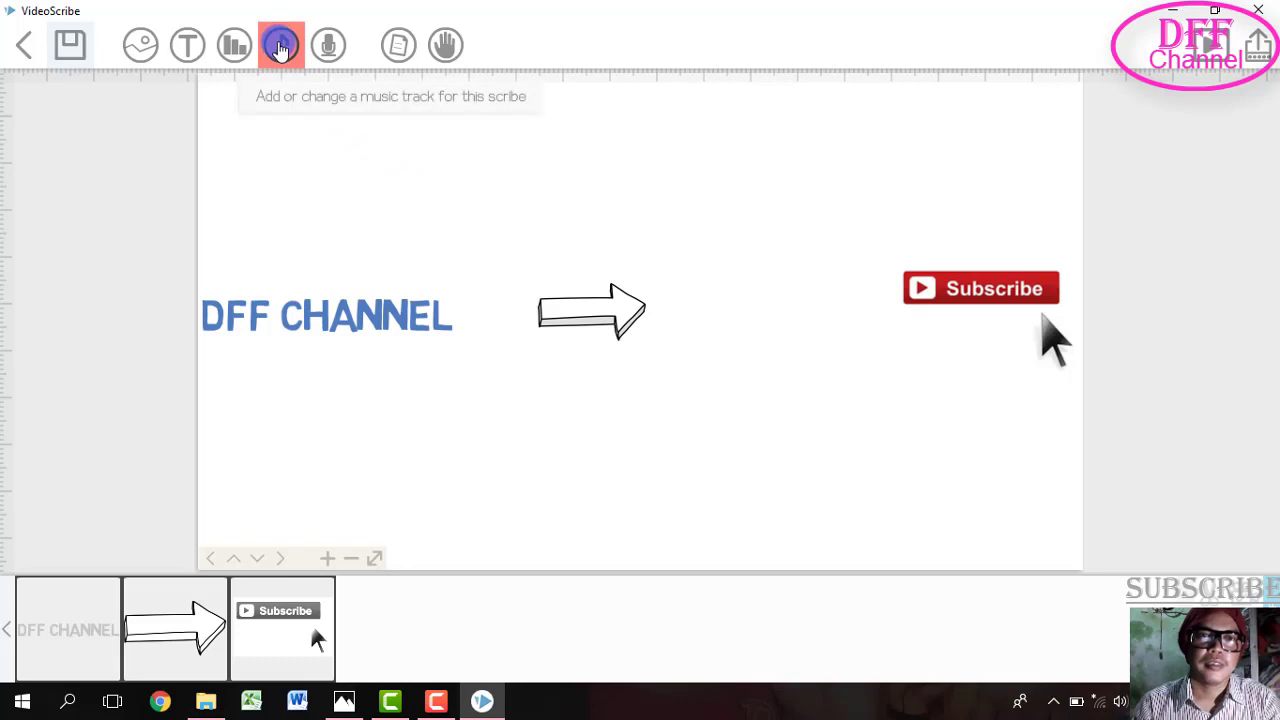
Set the 'dj. aisyah' track from the Music folder as the background music
{"action": "left_click", "coordinate": [281, 48]}
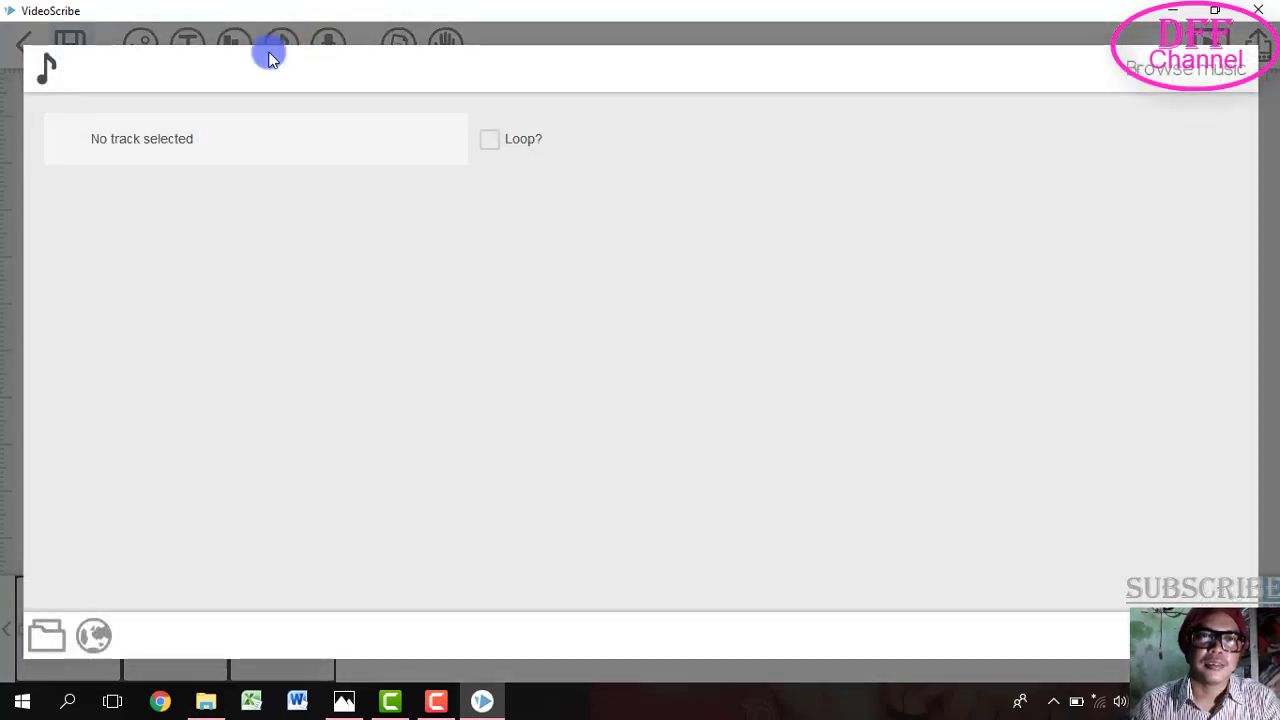
{"action": "left_click", "coordinate": [58, 650]}
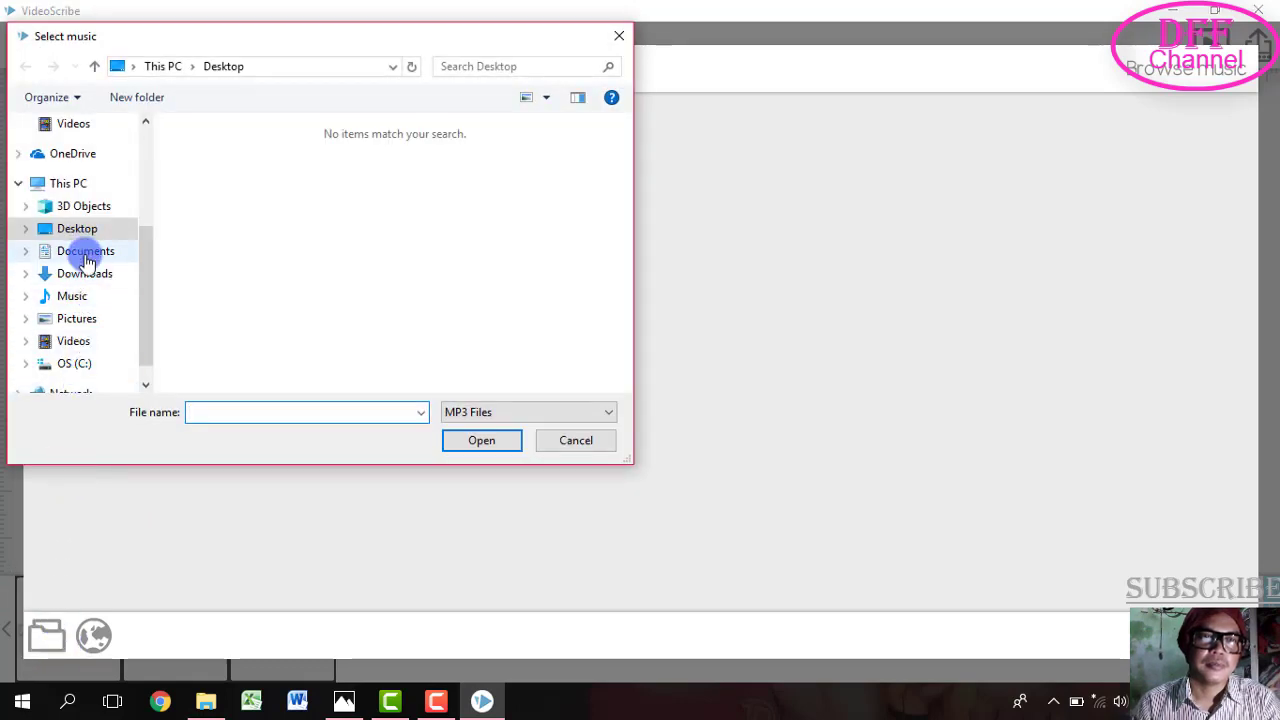
{"action": "left_click", "coordinate": [74, 296]}
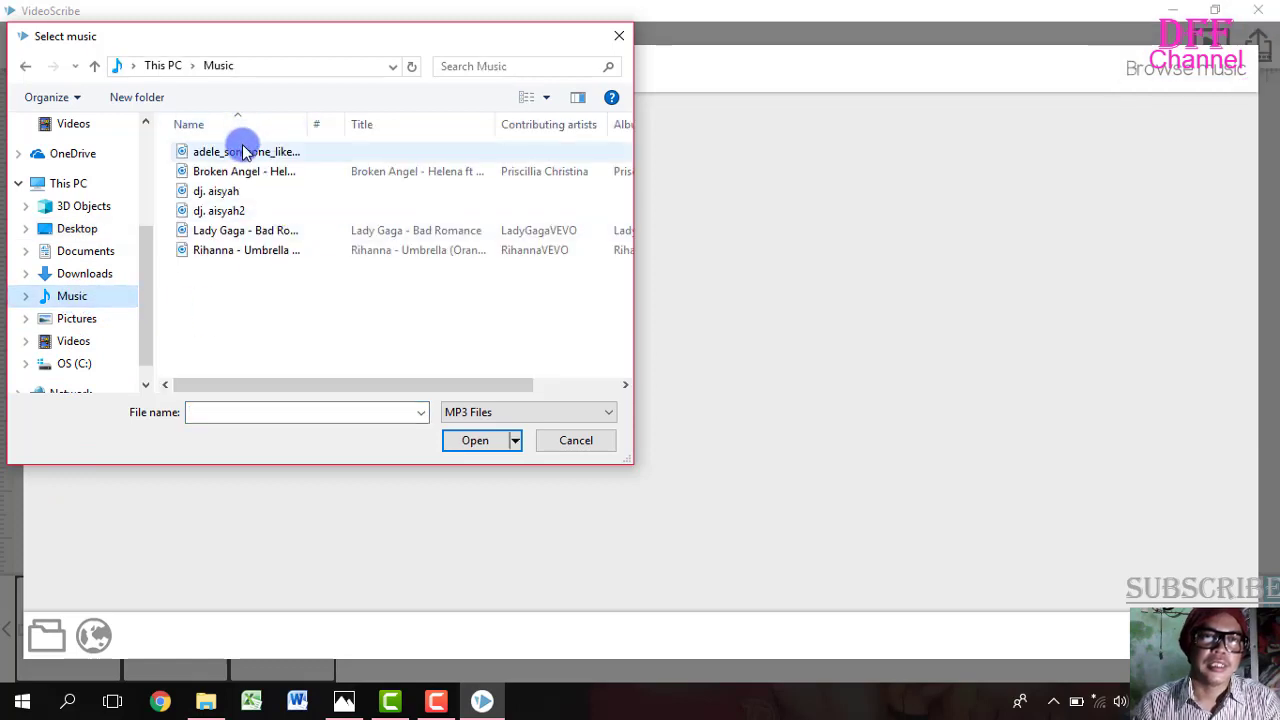
{"action": "left_click", "coordinate": [227, 192]}
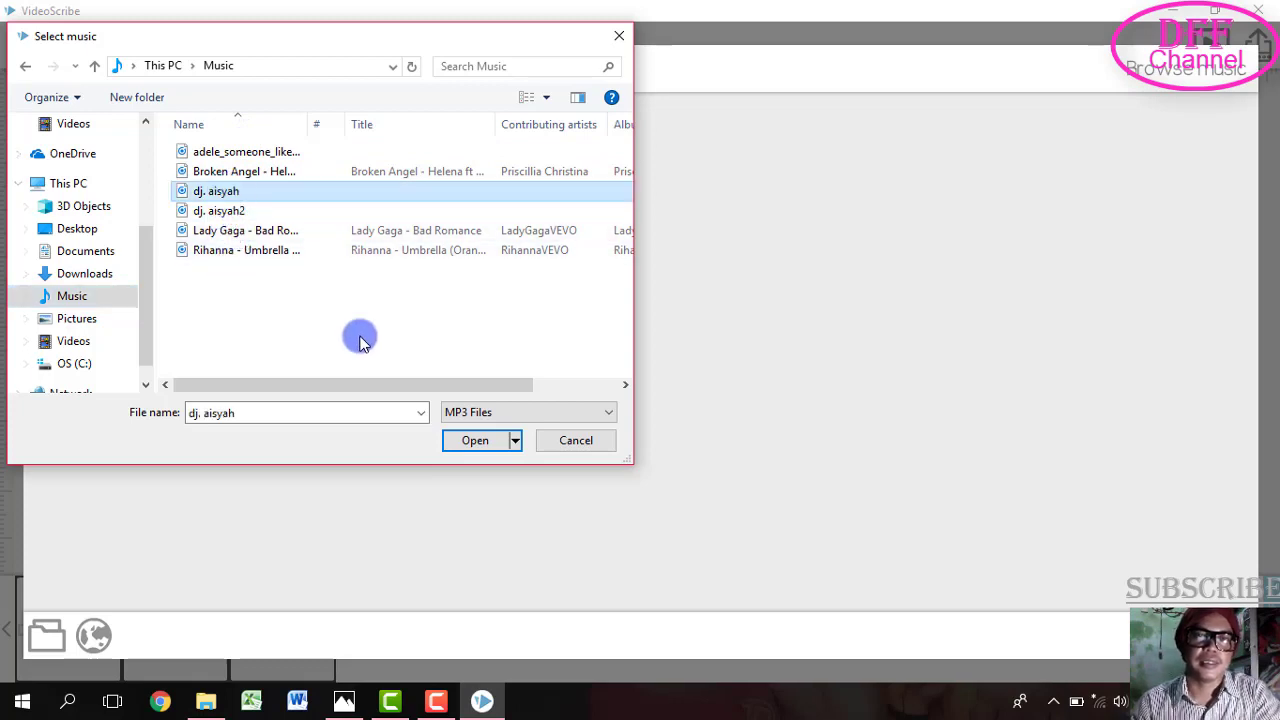
{"action": "left_click", "coordinate": [479, 447]}
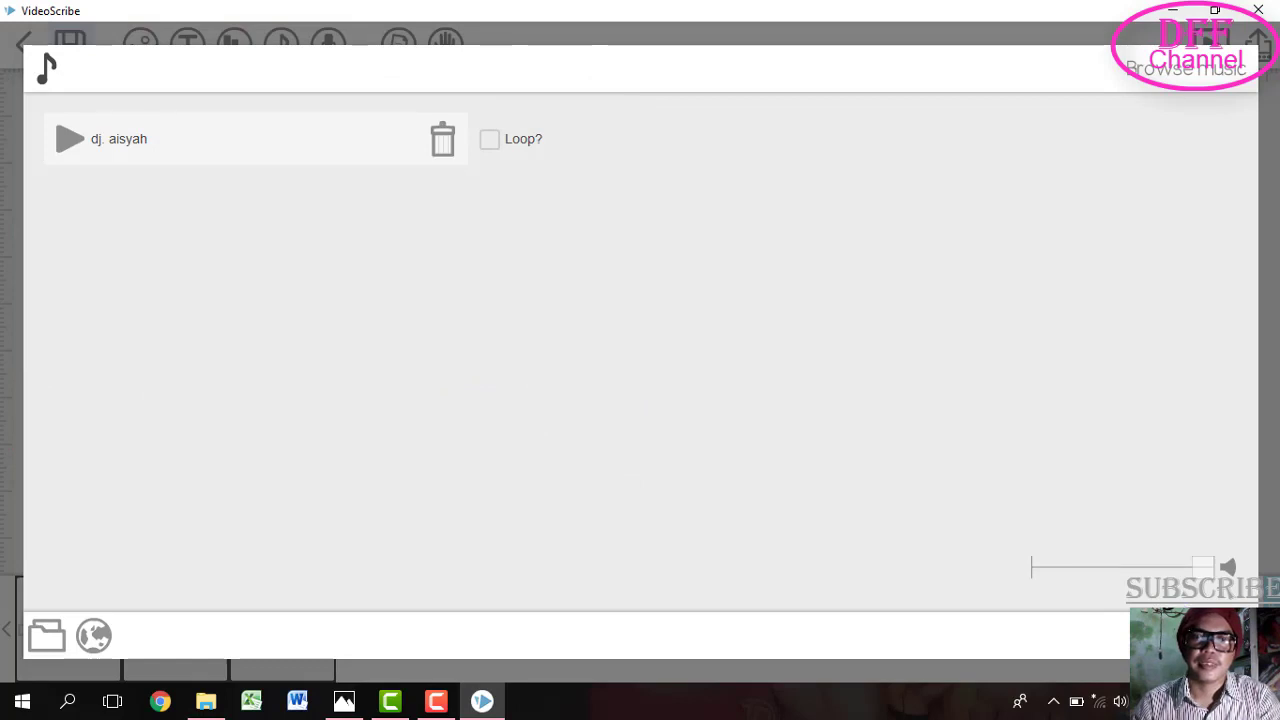
{"action": "left_click", "coordinate": [960, 577]}
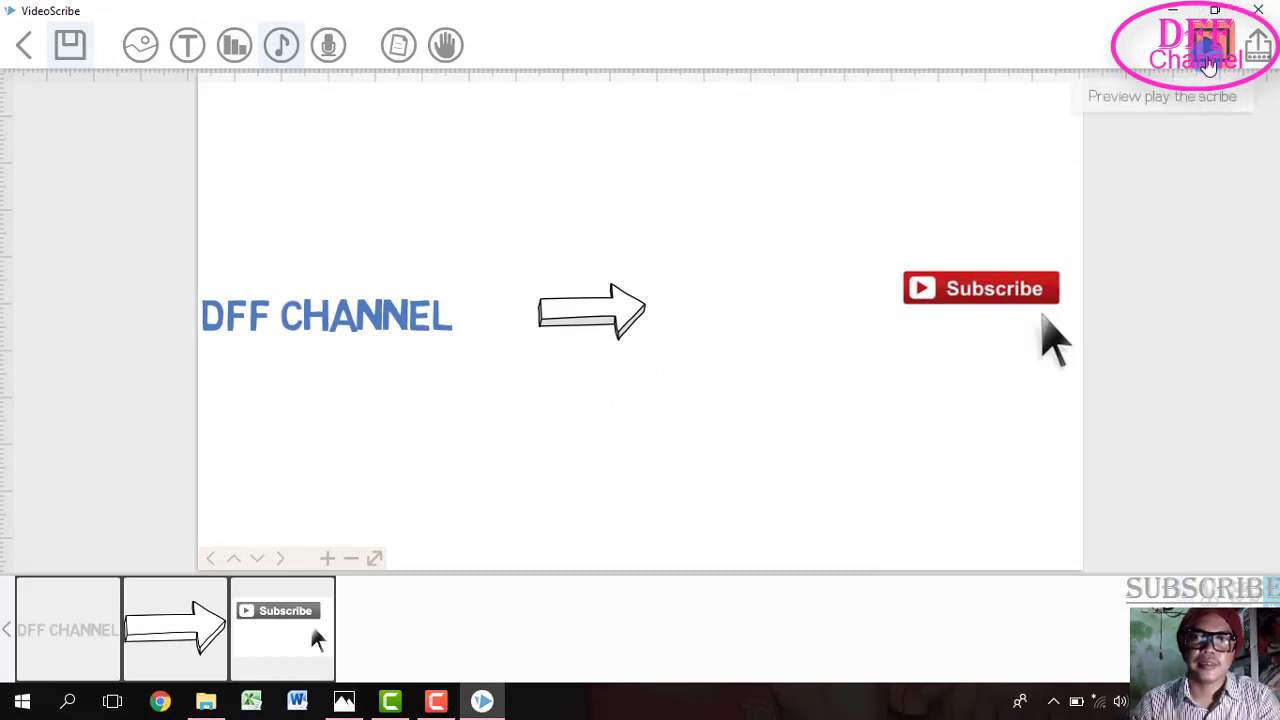
{"action": "left_click", "coordinate": [1210, 65]}
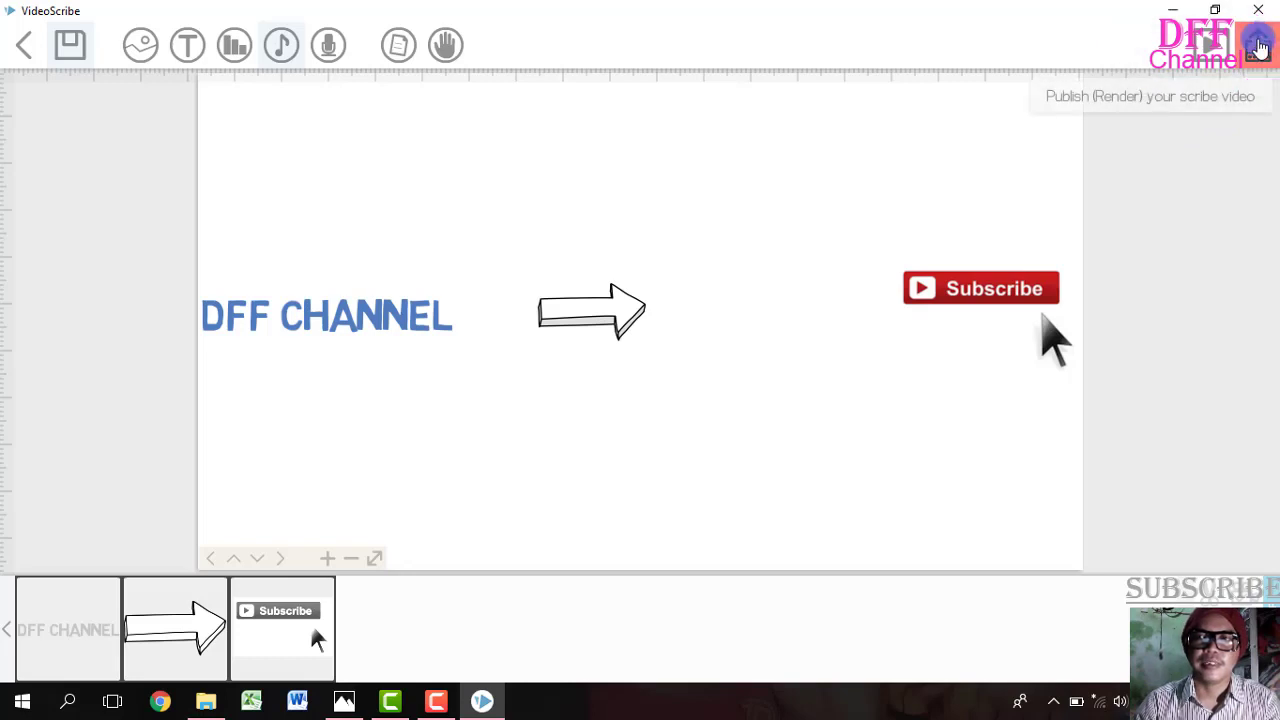
Open Publish and choose the Create video file option
{"action": "left_click", "coordinate": [1259, 48]}
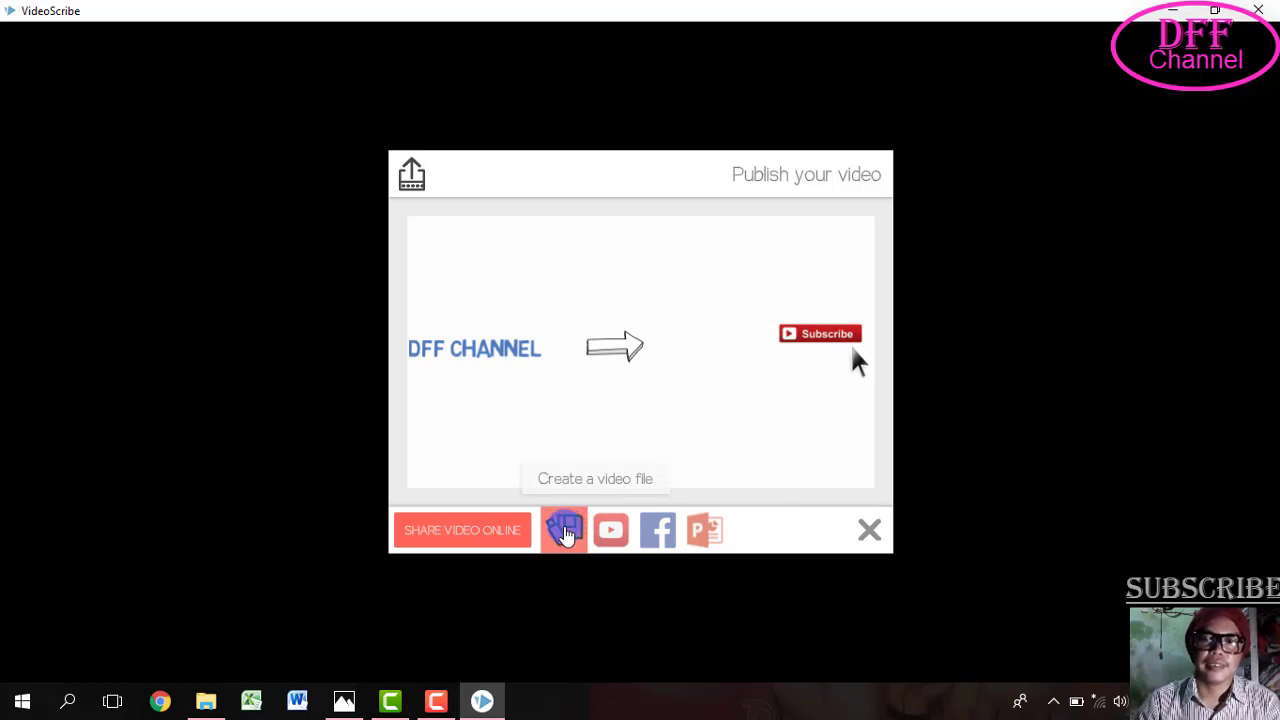
{"action": "left_click", "coordinate": [565, 535]}
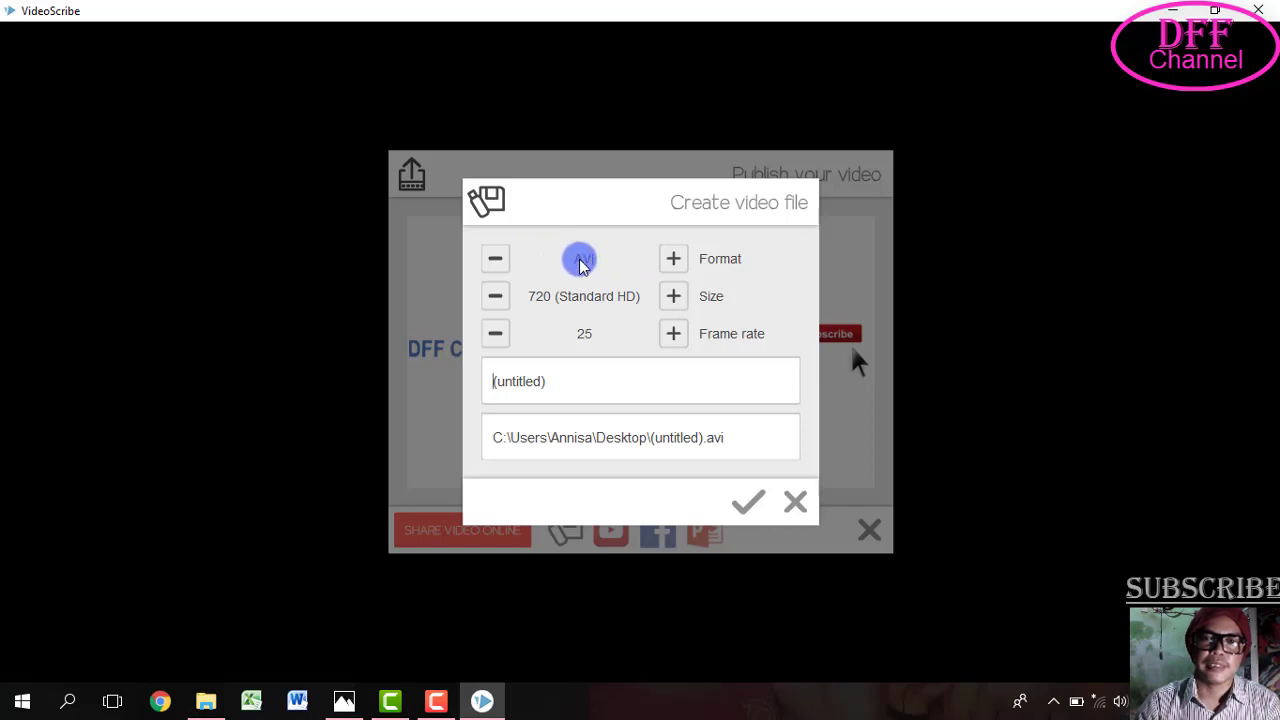
Name the video Proyek3 and render it as AVI at 720, 25 frame rate
{"action": "double_click", "coordinate": [493, 382]}
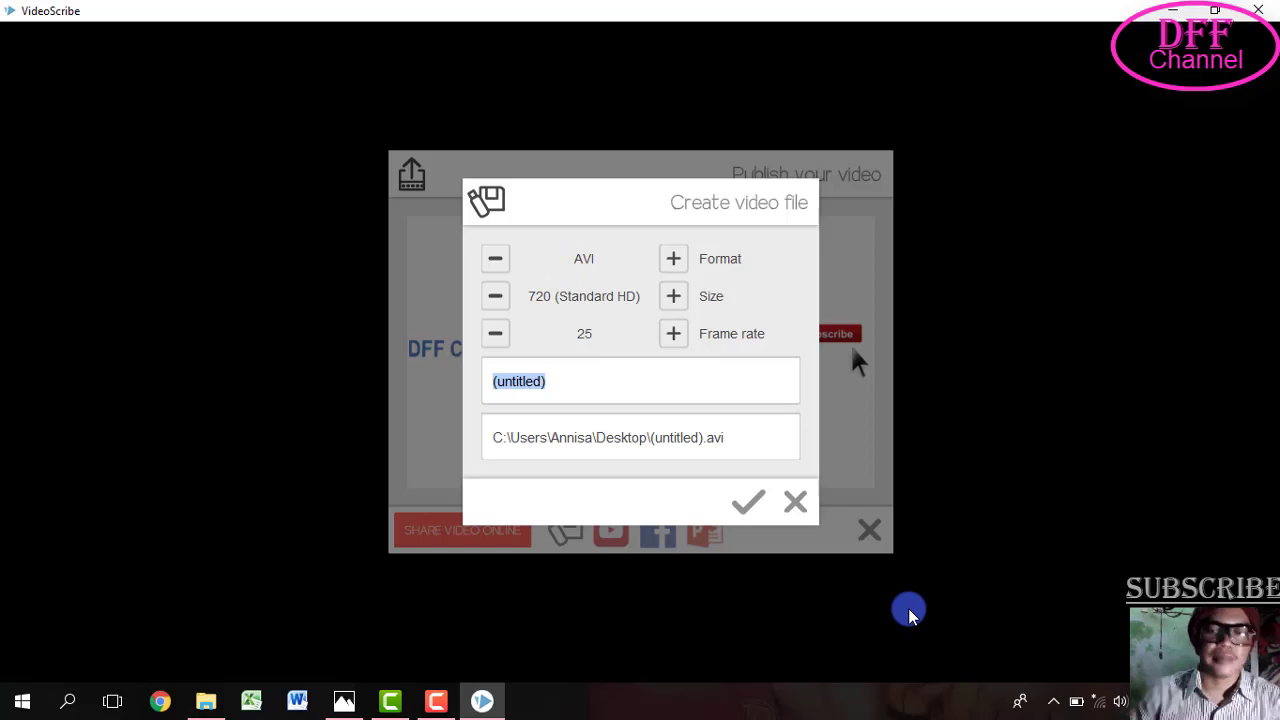
{"action": "type", "text": "P"}
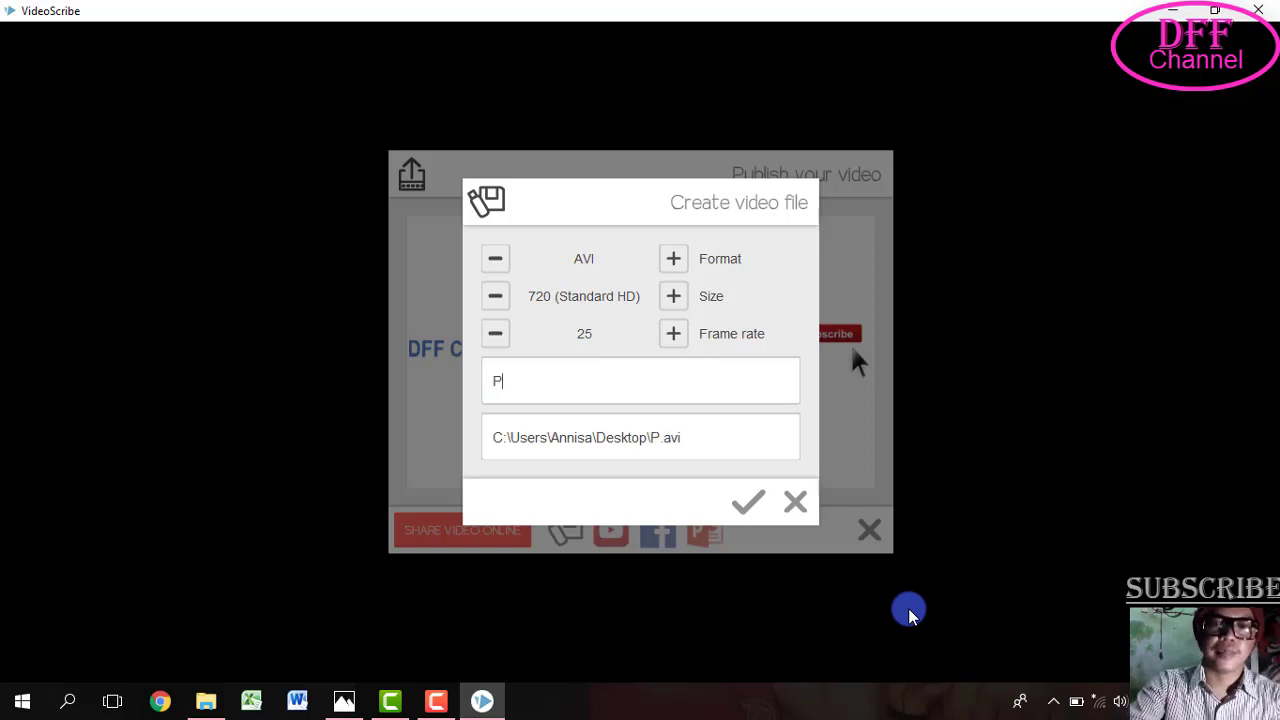
{"action": "type", "text": "roy"}
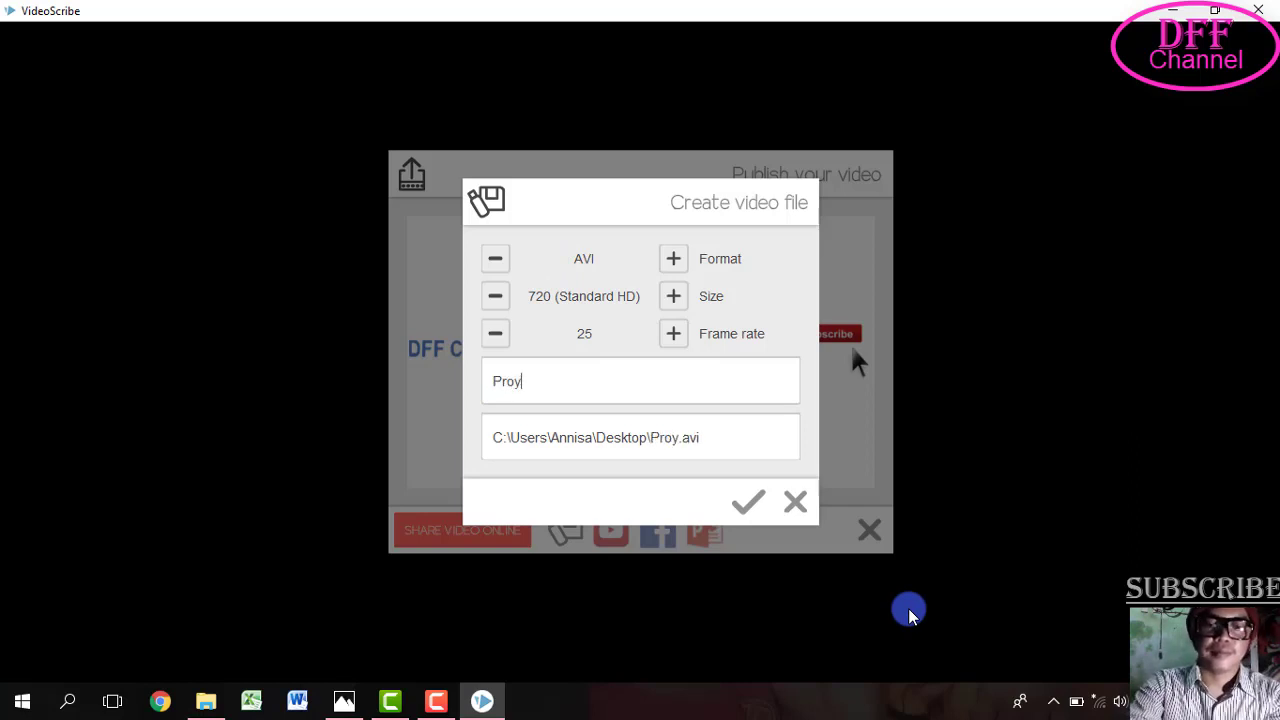
{"action": "type", "text": "ek3"}
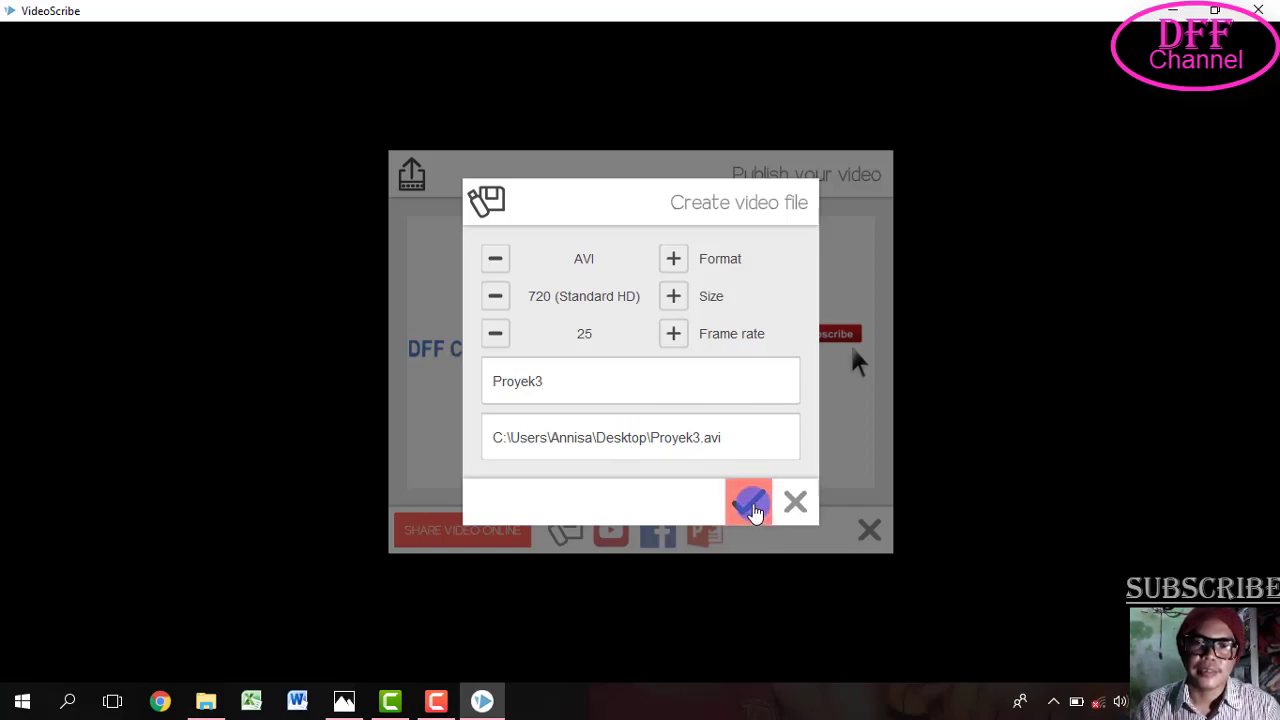
{"action": "left_click", "coordinate": [755, 512]}
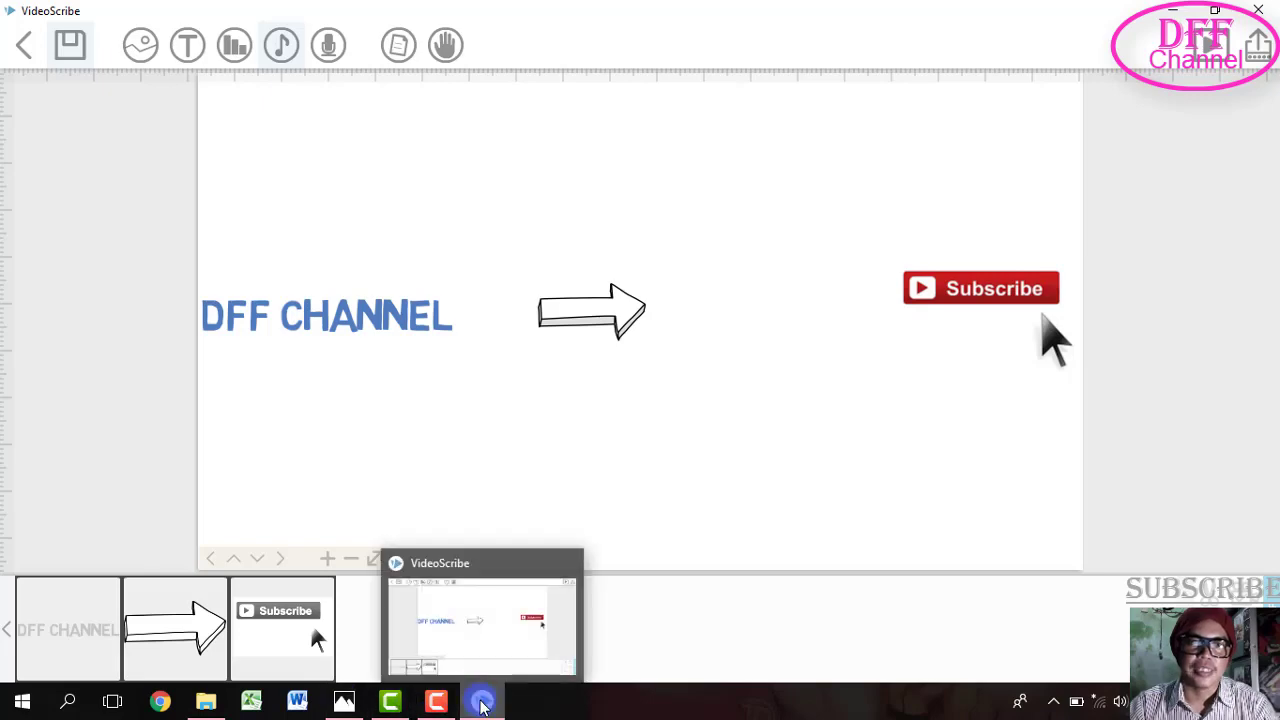
Minimize VideoScribe and open the Proyek3 video from the desktop
{"action": "left_click", "coordinate": [483, 705]}
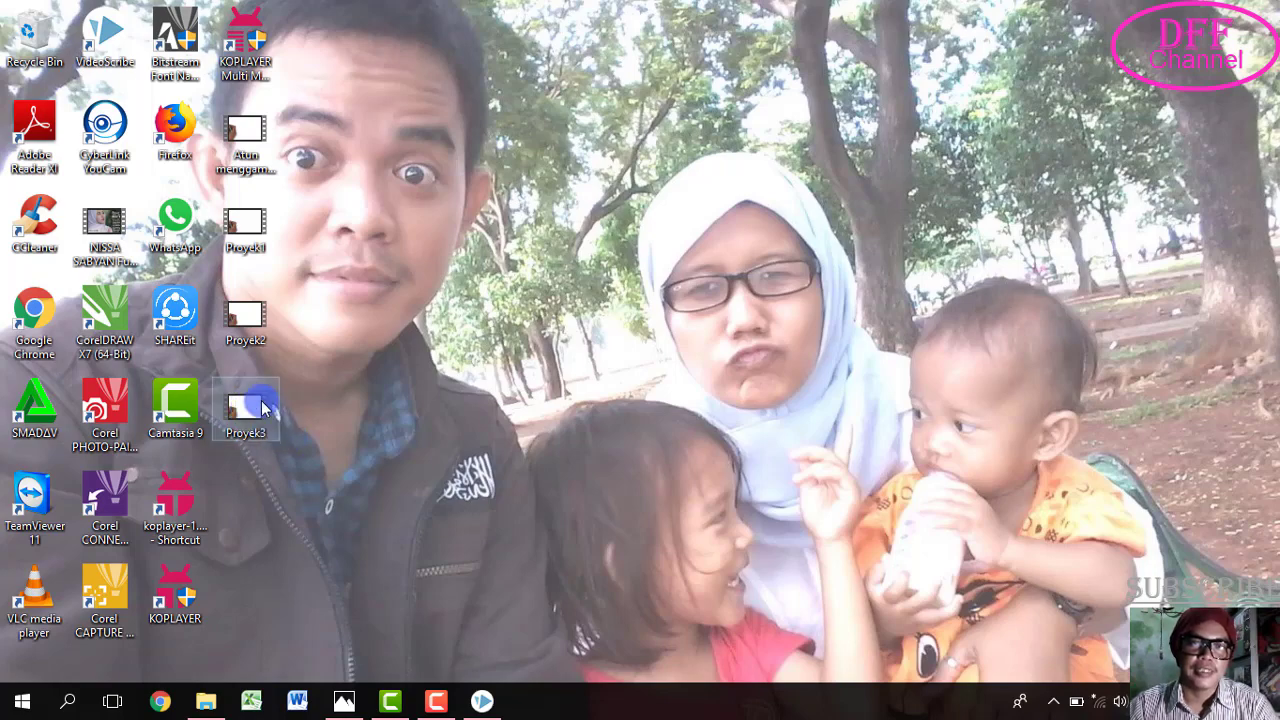
{"action": "right_click", "coordinate": [246, 412]}
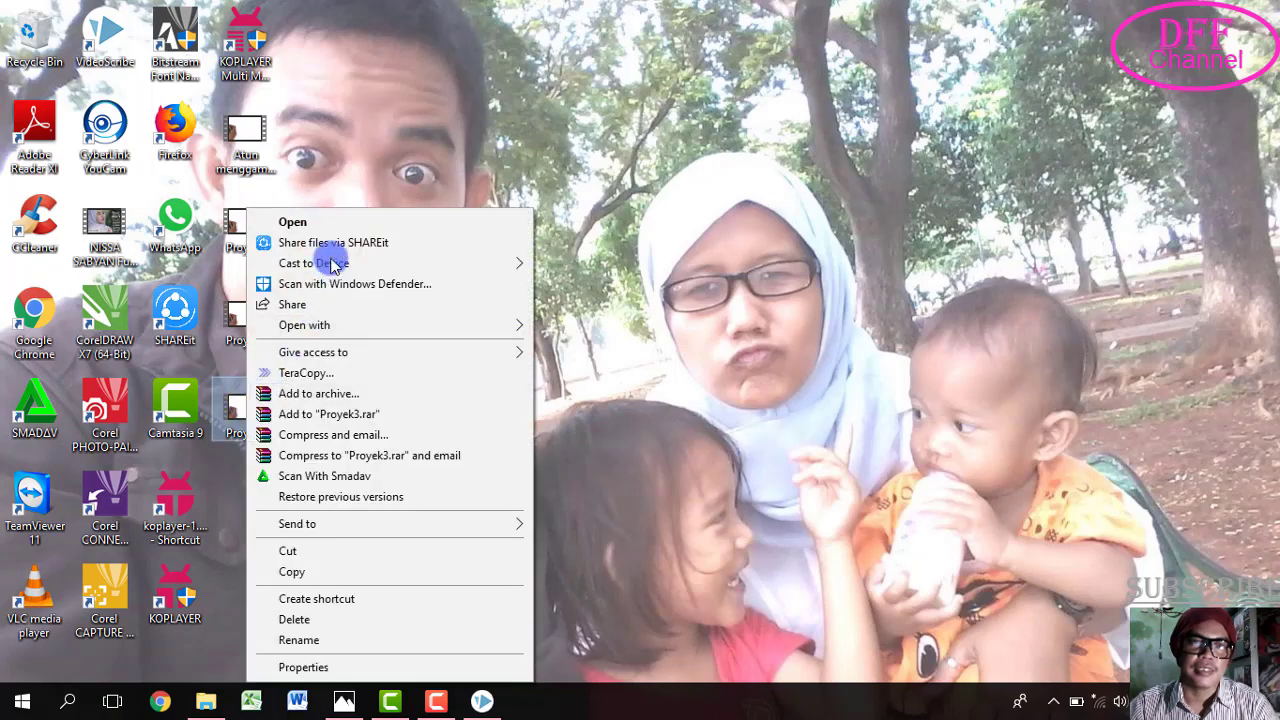
{"action": "left_click", "coordinate": [341, 222]}
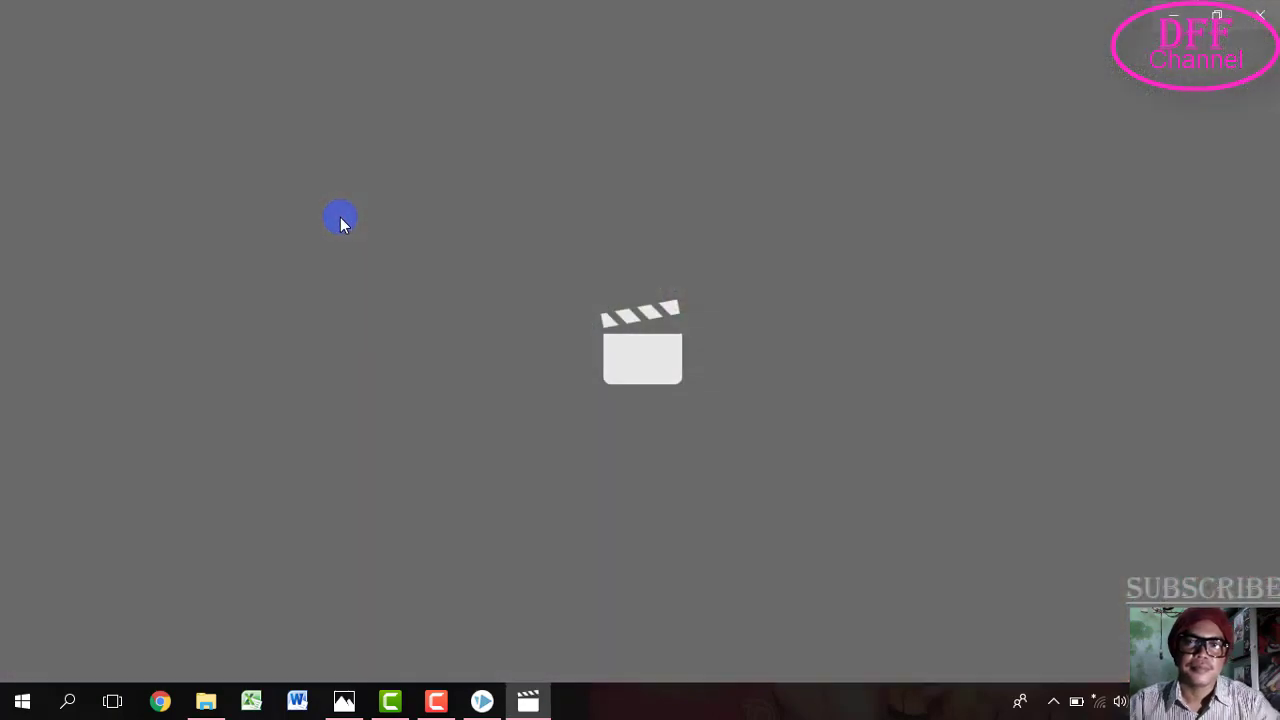